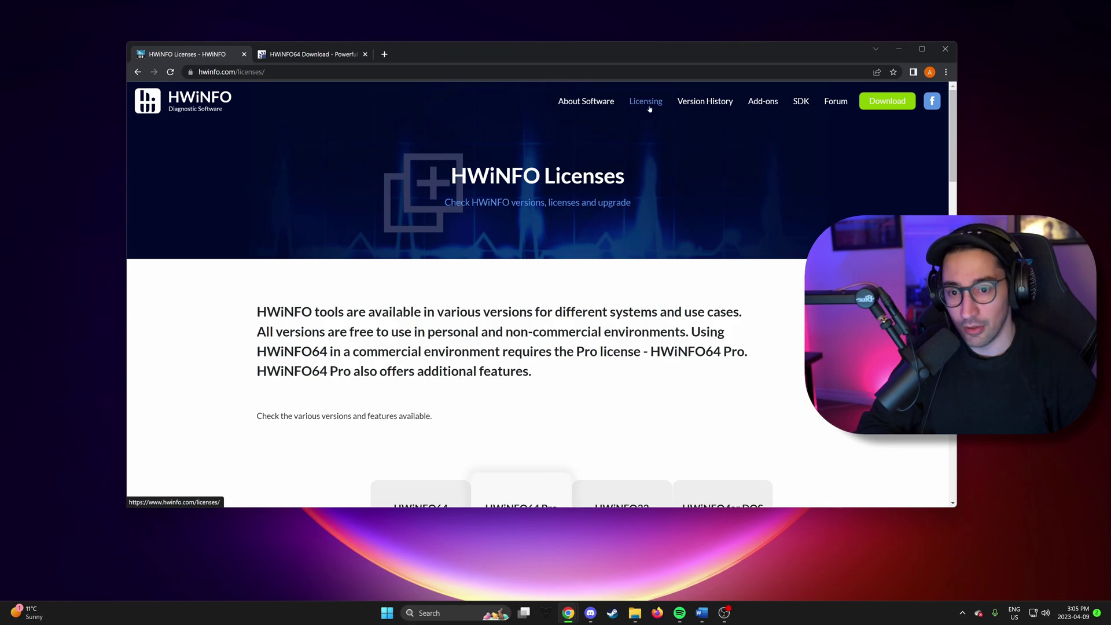
- Scroll the Licenses page down to the HWiNFO version comparison table with the Shared Memory and Upgrade rows
{"action": "scroll", "coordinate": [644, 105], "scroll_direction": "down", "scroll_amount": 5}
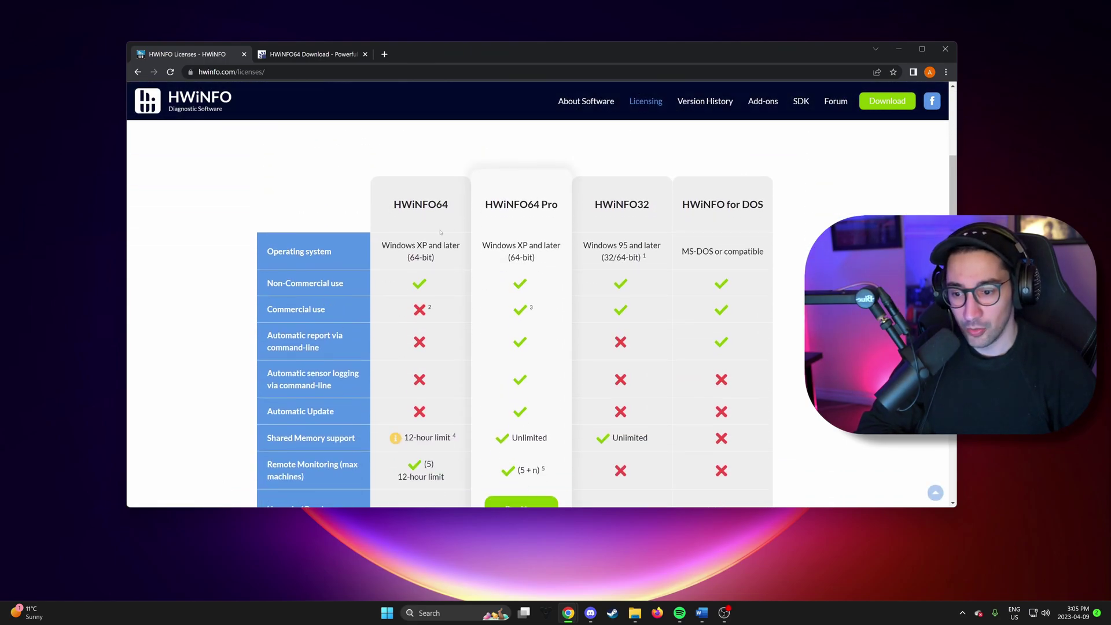
{"action": "scroll", "coordinate": [440, 232], "scroll_direction": "down", "scroll_amount": 3}
{"action": "scroll", "coordinate": [398, 242], "scroll_direction": "up", "scroll_amount": 3}
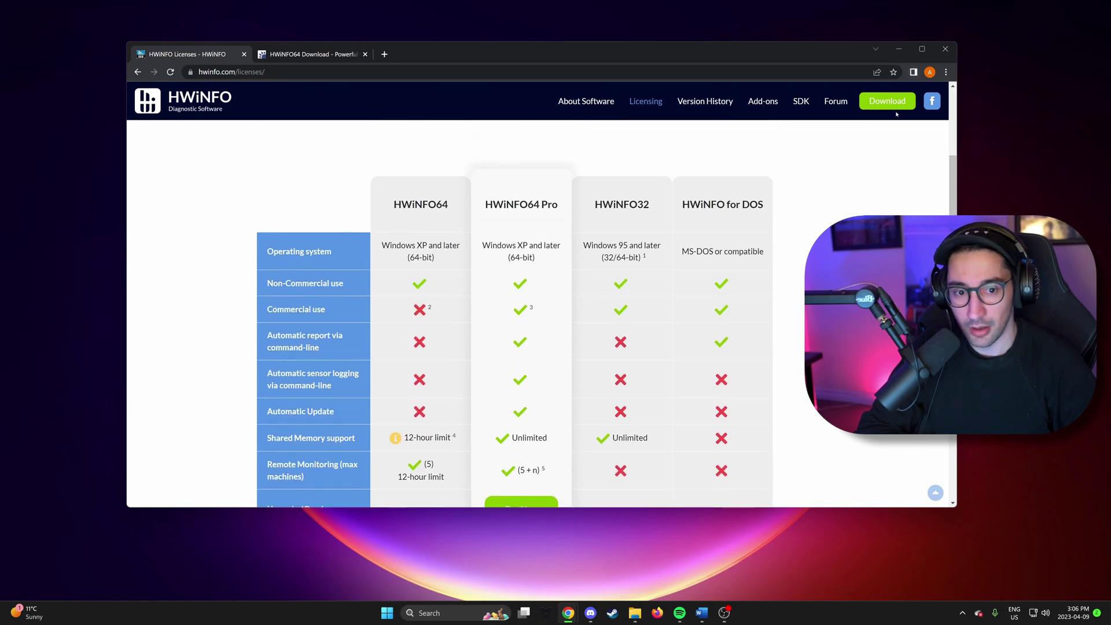
{"action": "scroll", "coordinate": [438, 315], "scroll_direction": "down", "scroll_amount": 1}
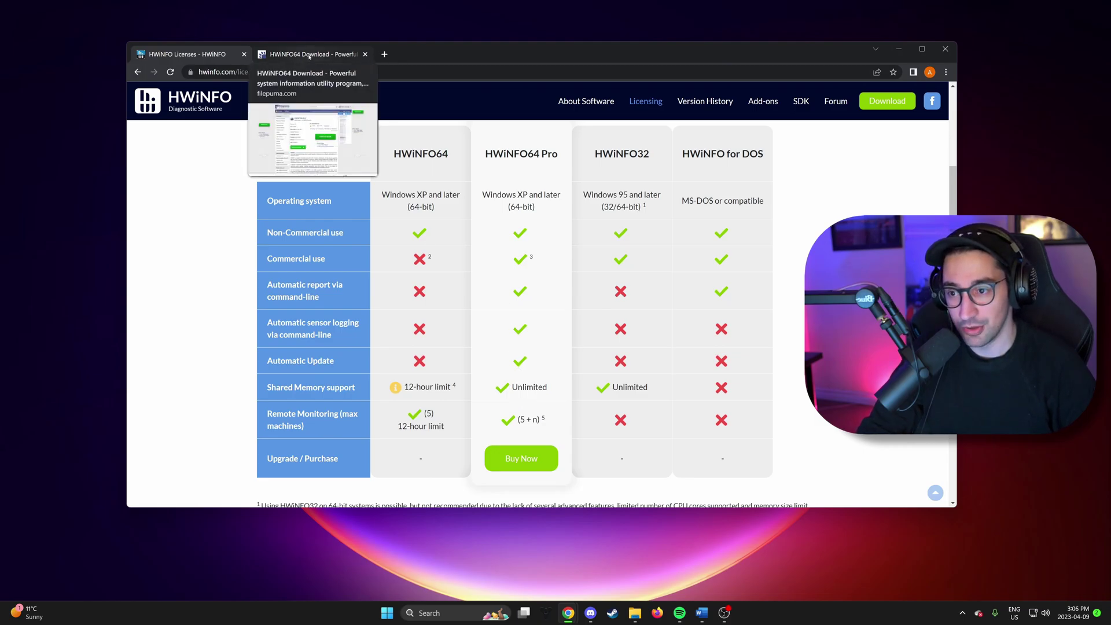
- Switch to the Filepuma tab showing the HWiNFO64 6.42 download page and reposition the browser
{"action": "left_click", "coordinate": [310, 54]}
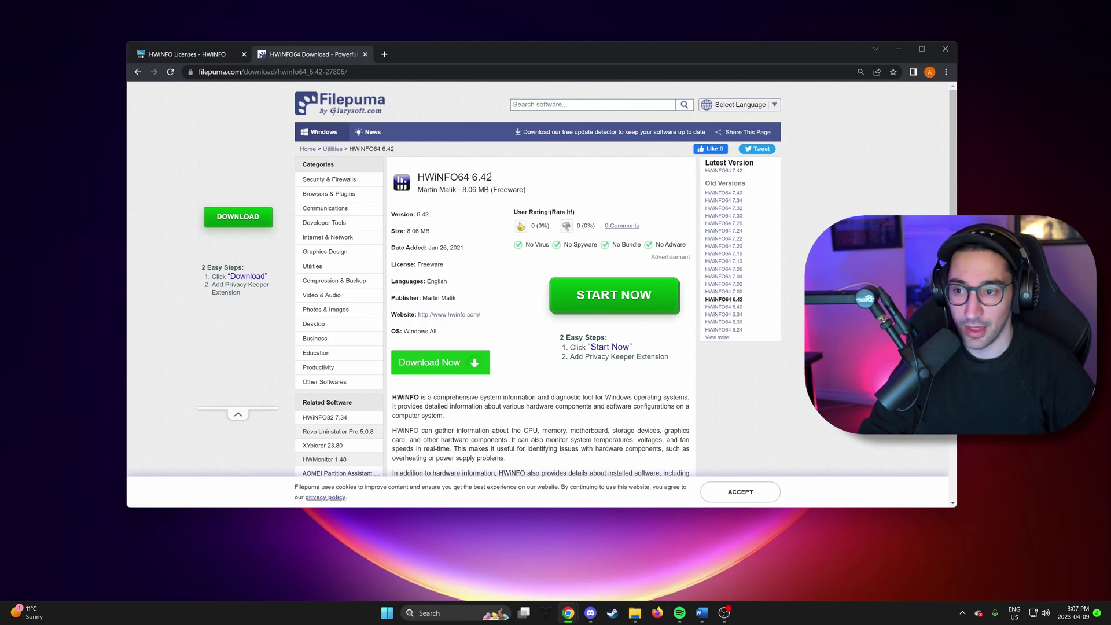
{"action": "left_click_drag", "start_coordinate": [434, 55], "coordinate": [460, 59]}
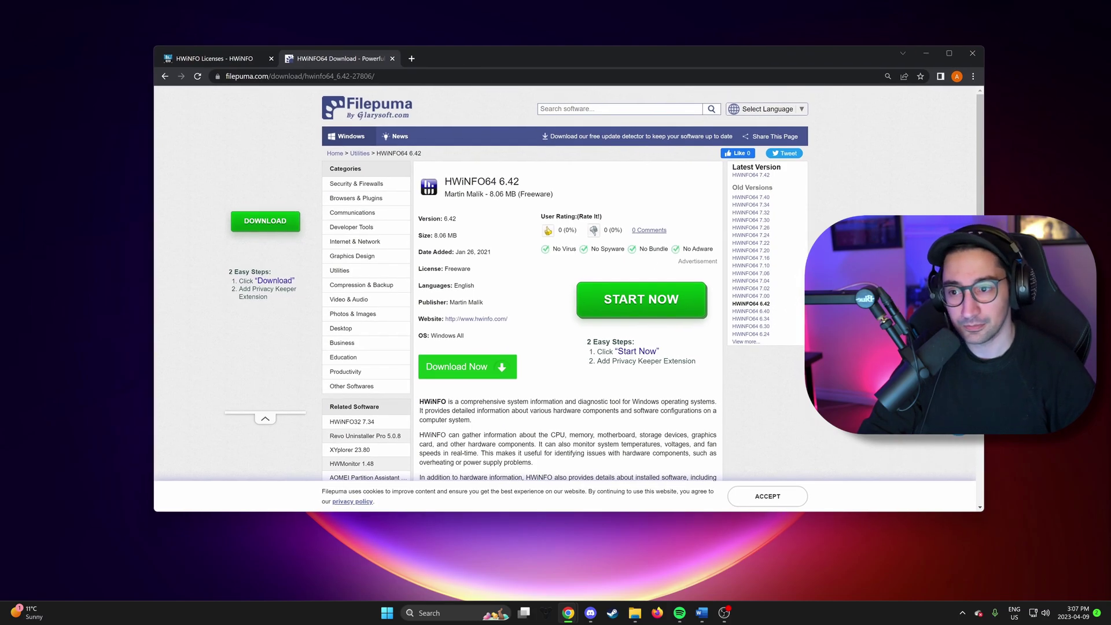
- Return to the HWiNFO site and scroll its Add-ons page to the Elgato Stream Deck plugin
{"action": "left_click", "coordinate": [210, 59]}
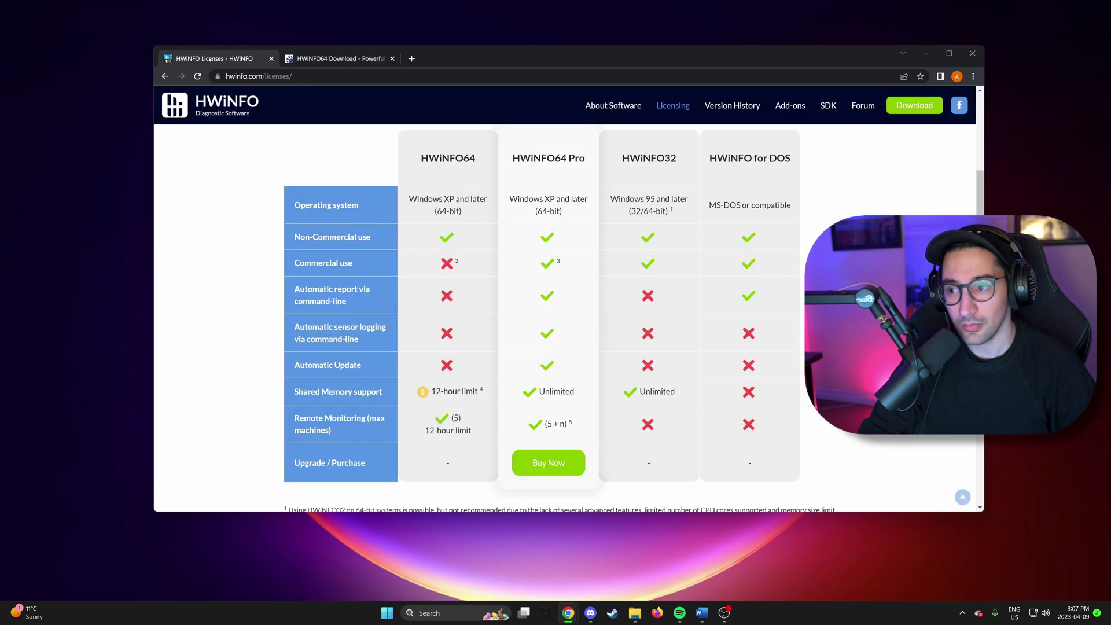
{"action": "left_click", "coordinate": [797, 108]}
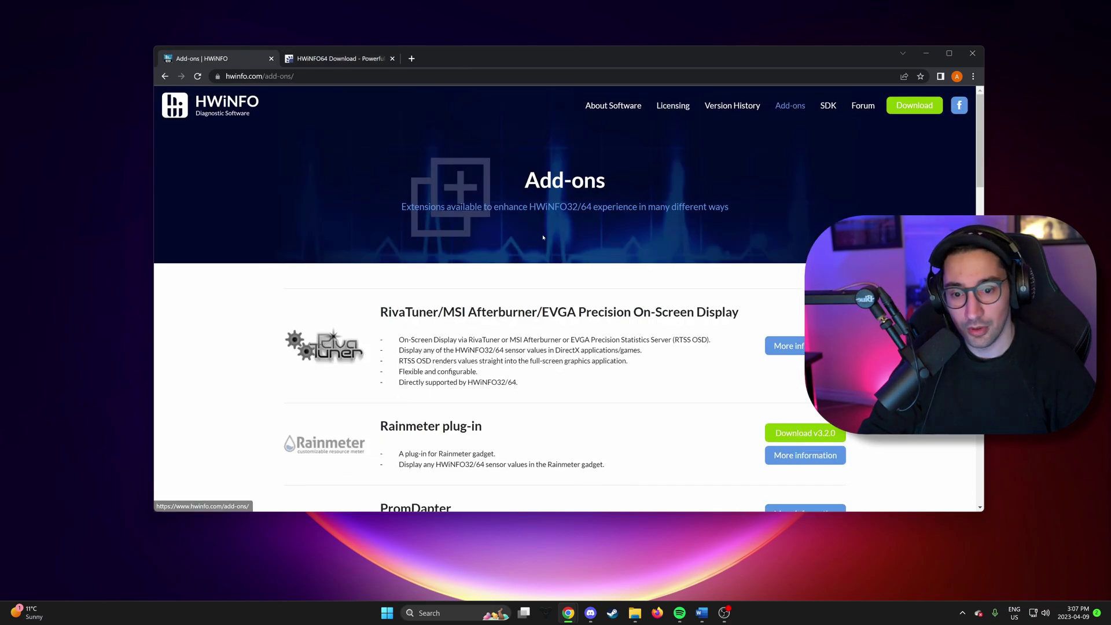
{"action": "scroll", "coordinate": [527, 326], "scroll_direction": "down", "scroll_amount": 7}
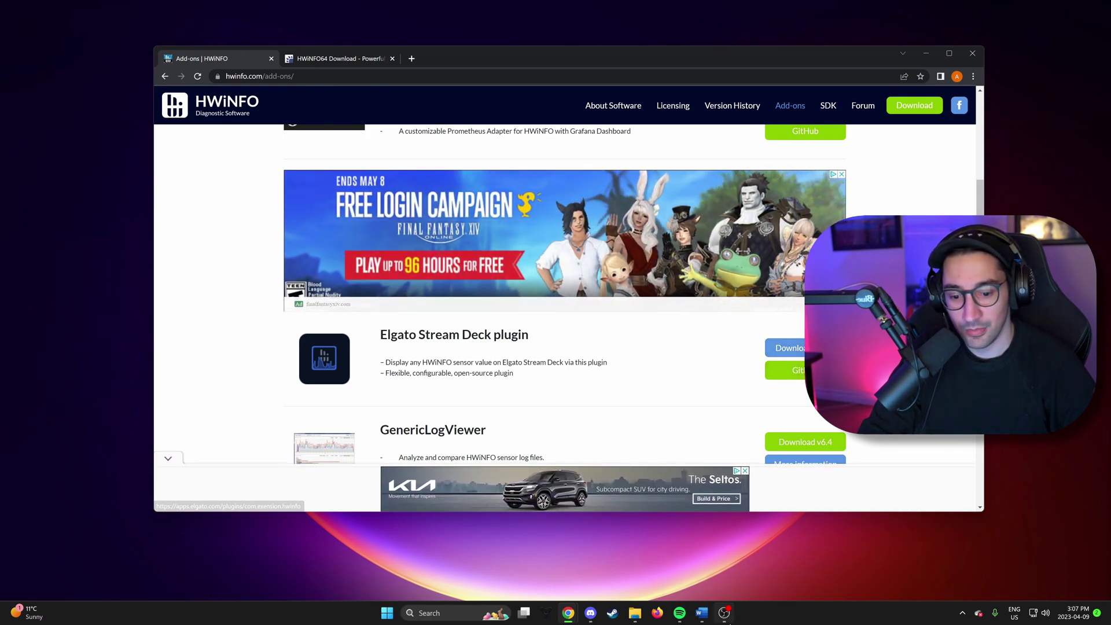
{"action": "left_click", "coordinate": [963, 612]}
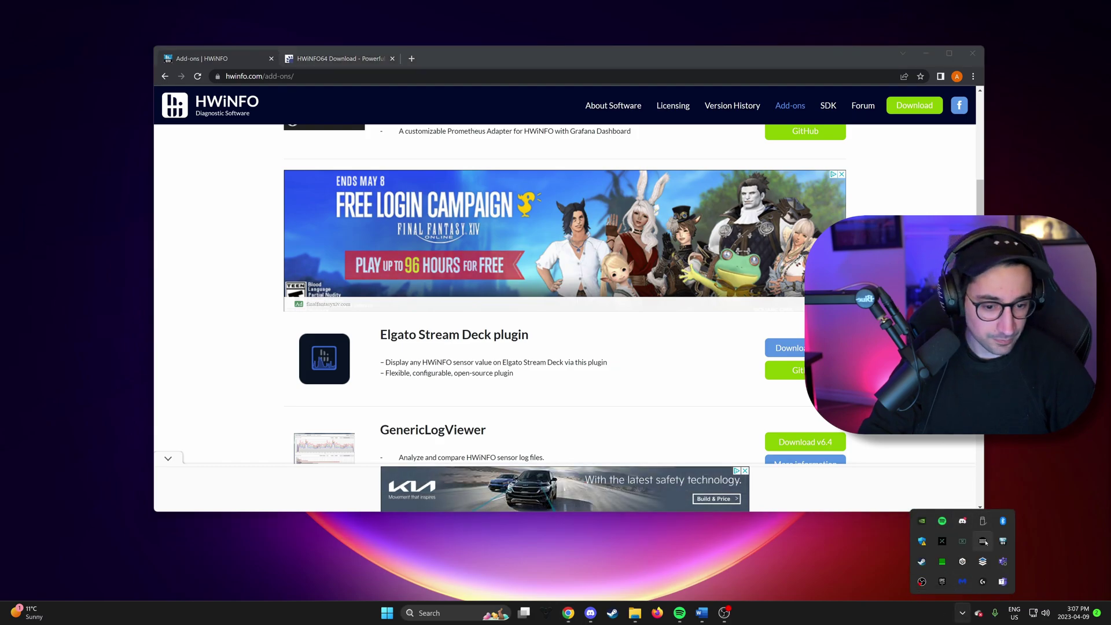
- Search the Stream Deck store for 'hwi' to confirm the HWiNFO plugin is installed
{"action": "left_click", "coordinate": [983, 542]}
{"action": "left_click", "coordinate": [493, 81]}
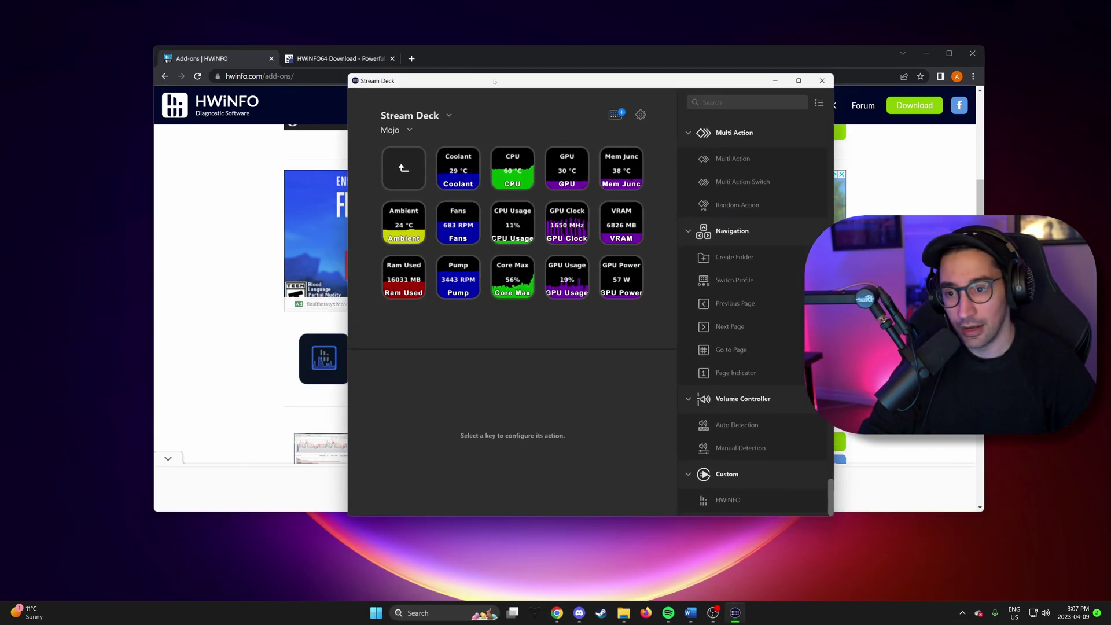
{"action": "left_click", "coordinate": [615, 114]}
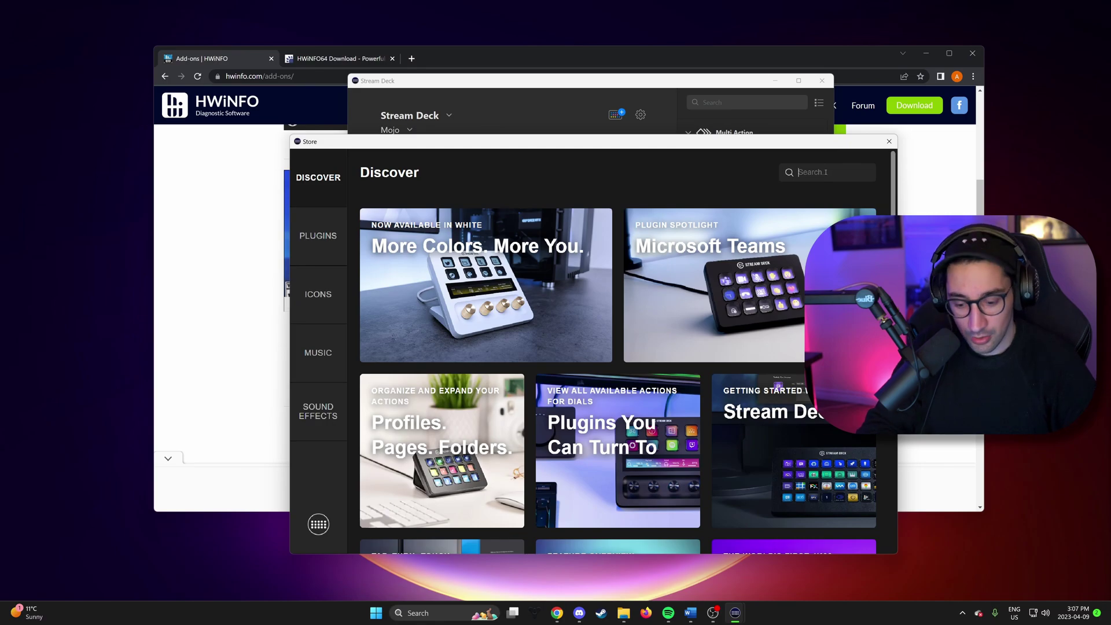
{"action": "type", "text": "hwio"}
{"action": "key", "text": "BackSpace"}
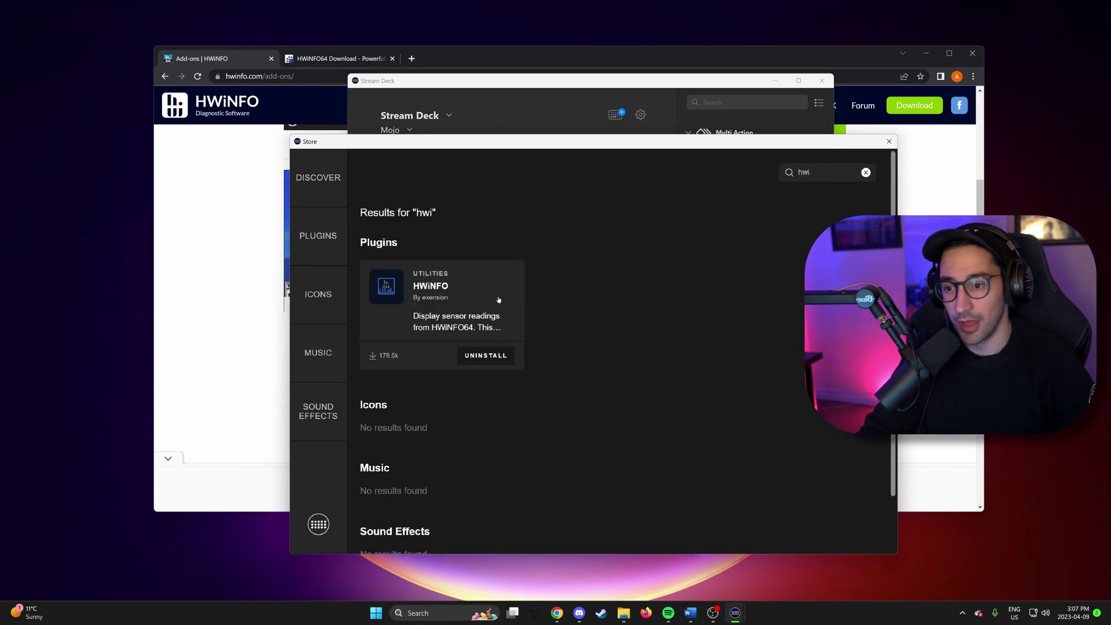
{"action": "left_click", "coordinate": [890, 142]}
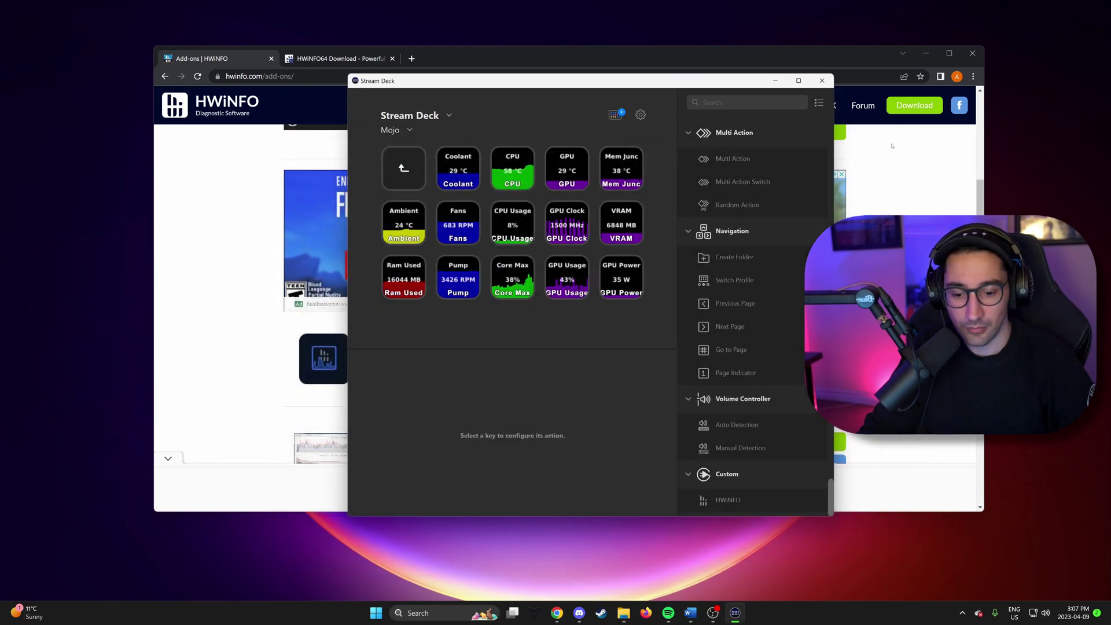
- Minimize the browser and Stream Deck windows, then reopen Stream Deck from the system tray
{"action": "left_click", "coordinate": [926, 52]}
{"action": "left_click", "coordinate": [775, 80]}
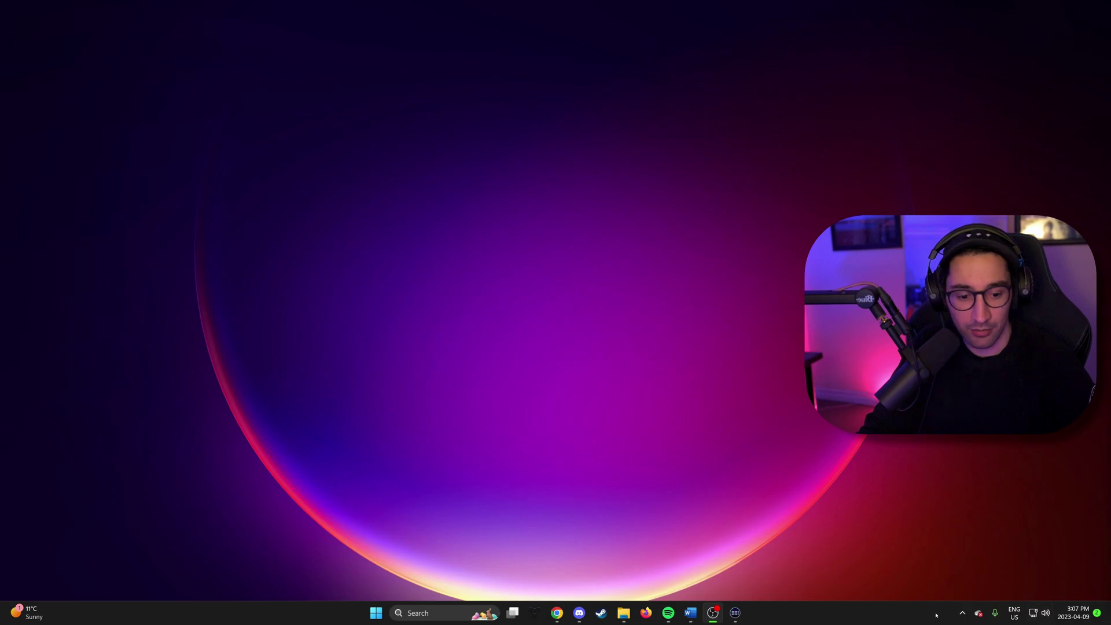
{"action": "left_click", "coordinate": [962, 613]}
{"action": "left_click", "coordinate": [983, 541]}
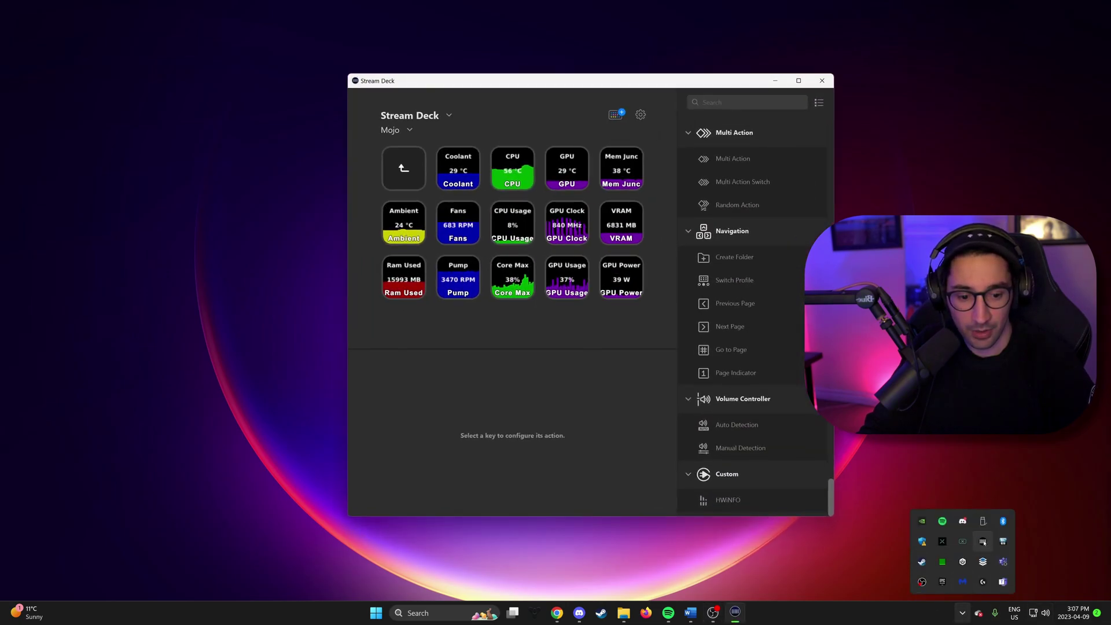
{"action": "left_click", "coordinate": [958, 617]}
{"action": "left_click", "coordinate": [962, 613]}
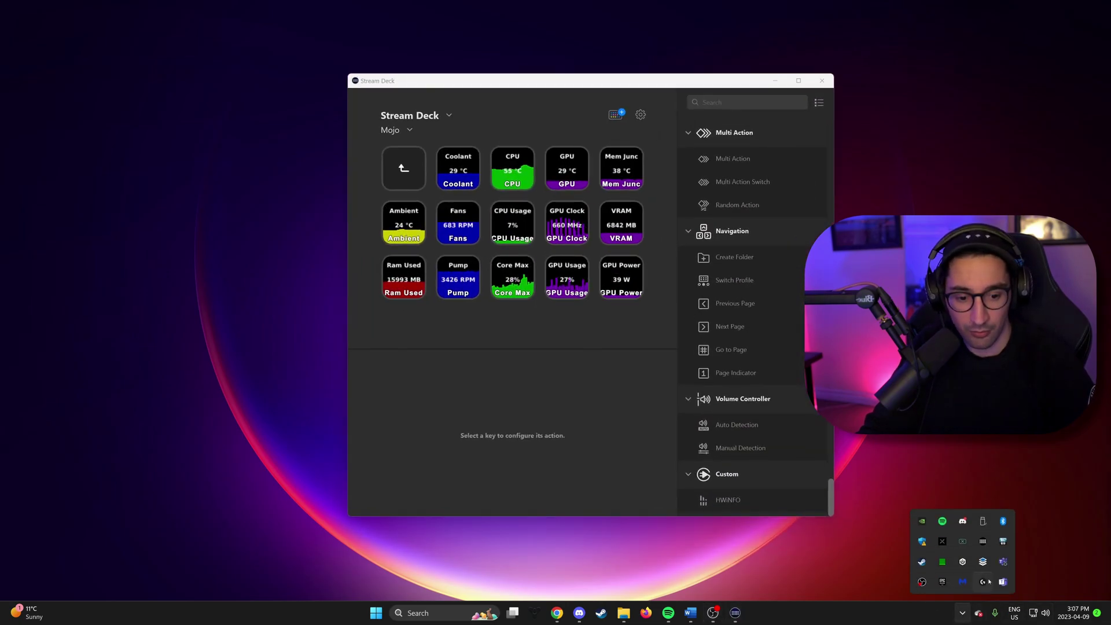
- Bring up HWiNFO64's Sensors Status window, move it up-left, and right-click HWiNFO's tray icon
{"action": "left_click", "coordinate": [1003, 541]}
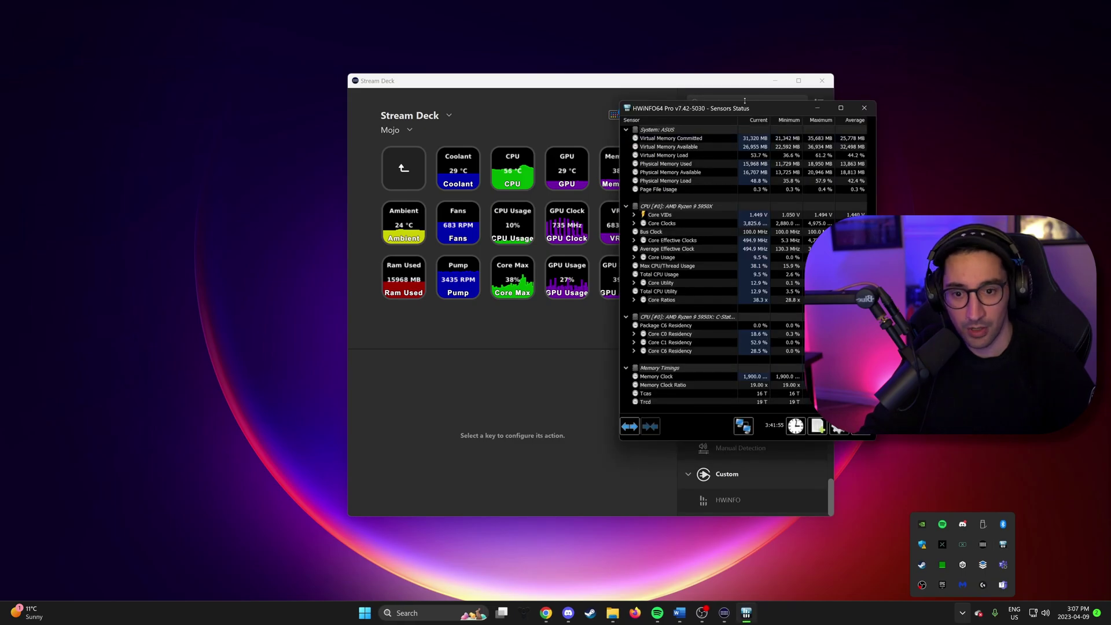
{"action": "left_click_drag", "start_coordinate": [768, 111], "coordinate": [640, 88]}
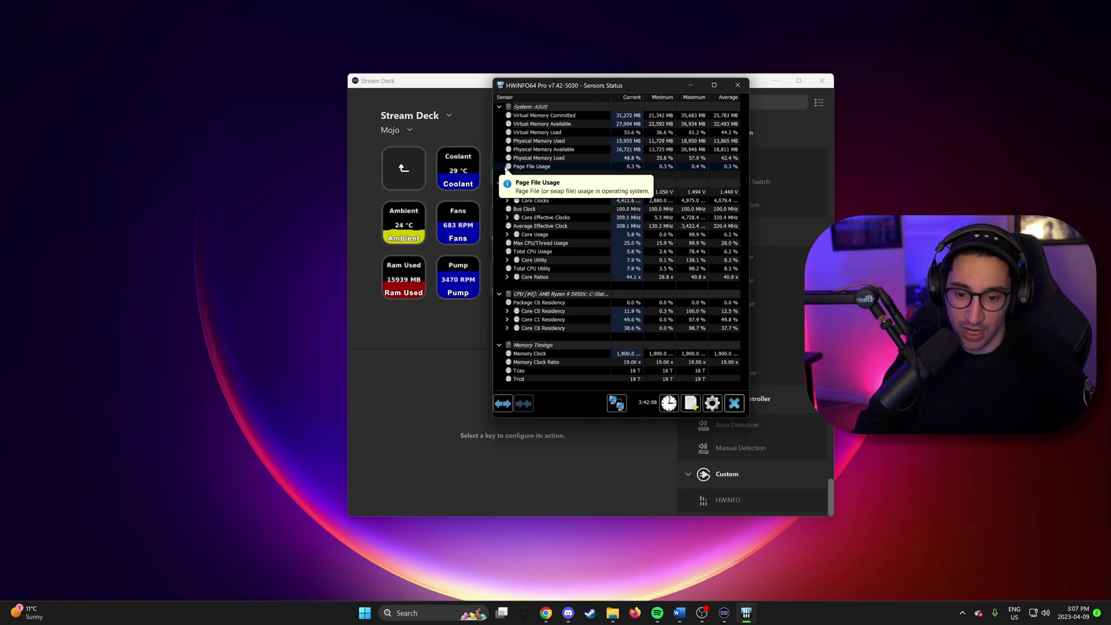
{"action": "left_click", "coordinate": [962, 613]}
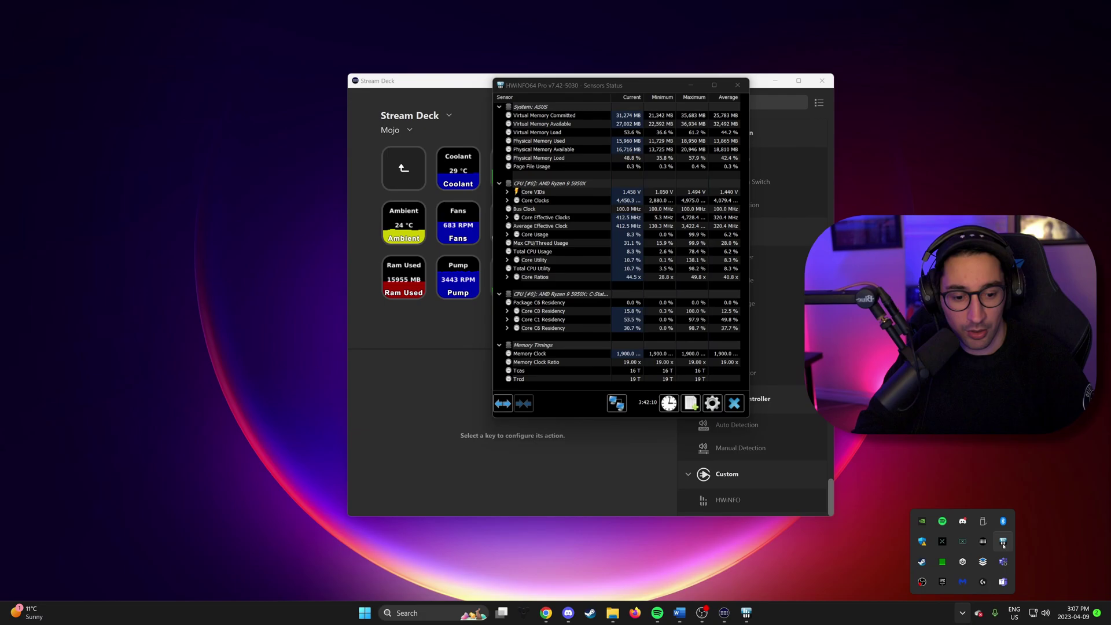
{"action": "right_click", "coordinate": [1001, 566]}
- Open HWiNFO64 Pro Settings, keep Shared Memory Support enabled, and close the dialog
{"action": "left_click", "coordinate": [1032, 561]}
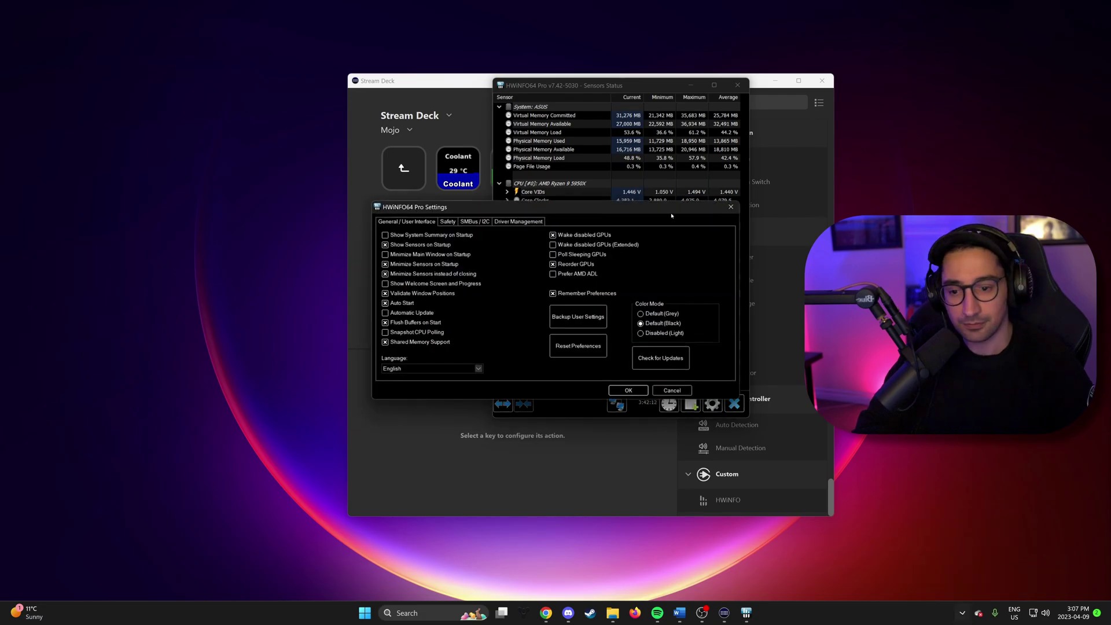
{"action": "left_click_drag", "start_coordinate": [559, 201], "coordinate": [588, 158]}
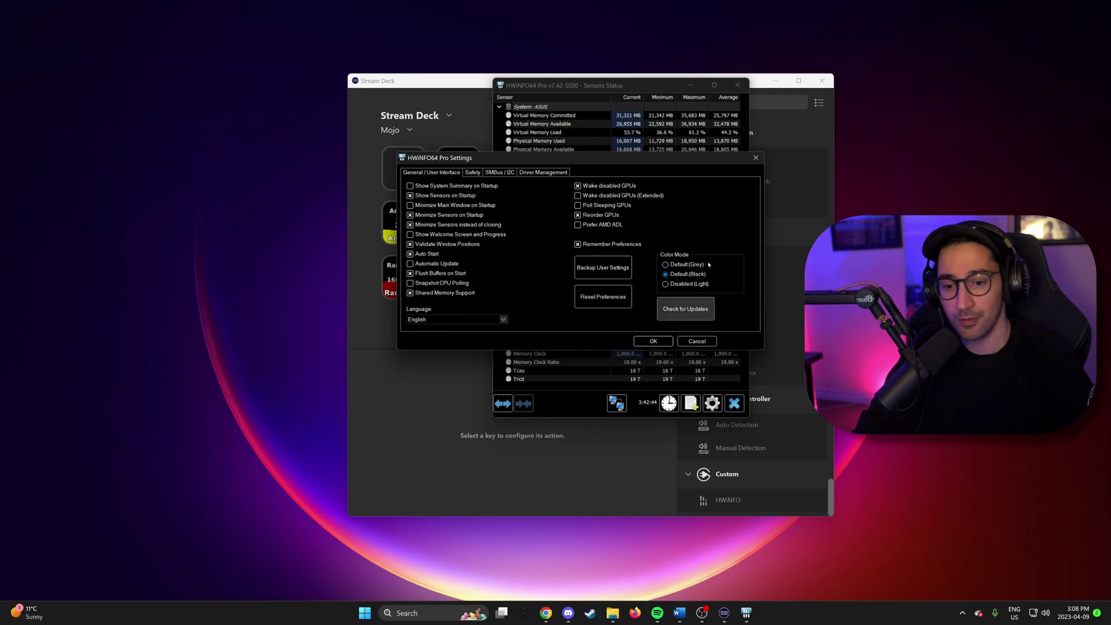
{"action": "left_click", "coordinate": [755, 158]}
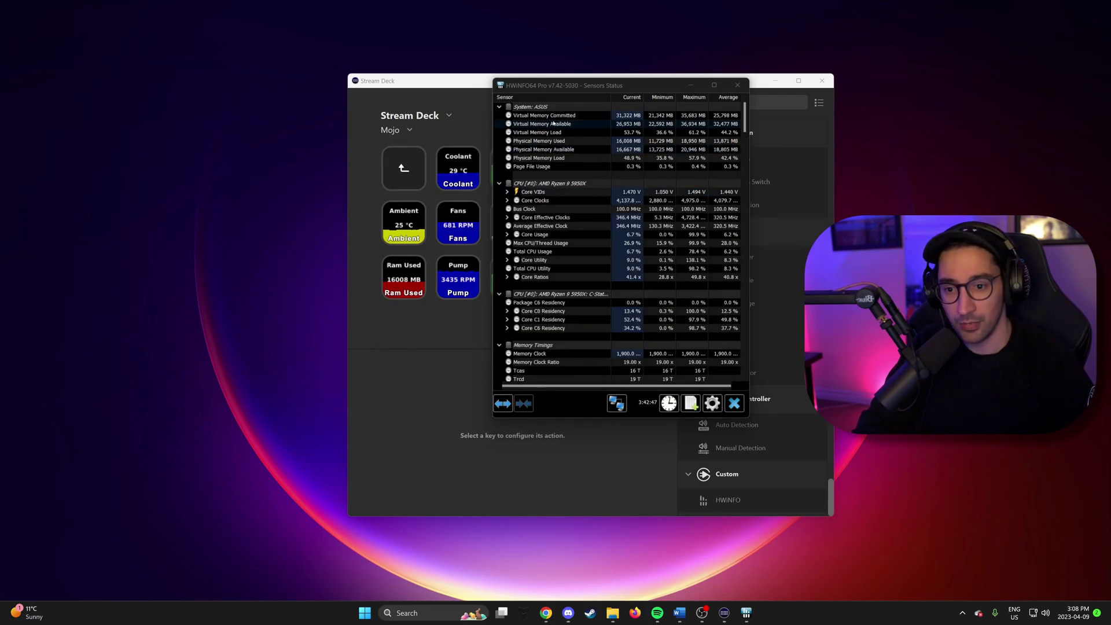
- Scroll the Sensors Status list down to the DIMM temperatures, then minimize the sensors window
{"action": "scroll", "coordinate": [567, 202], "scroll_direction": "down", "scroll_amount": 9}
{"action": "scroll", "coordinate": [556, 210], "scroll_direction": "down", "scroll_amount": 4}
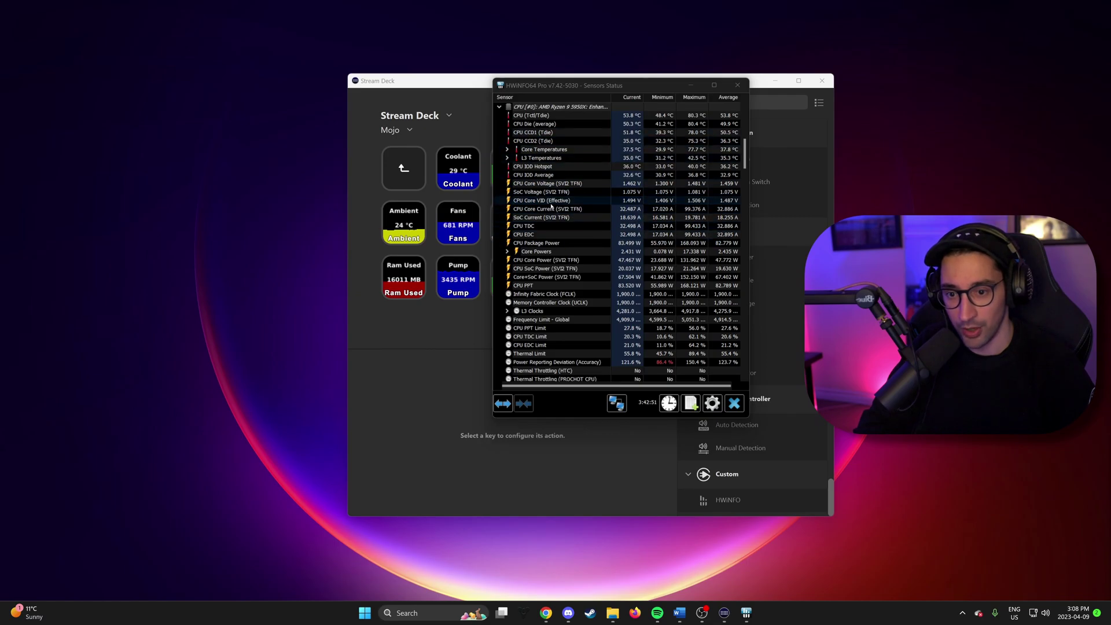
{"action": "scroll", "coordinate": [564, 227], "scroll_direction": "down", "scroll_amount": 15}
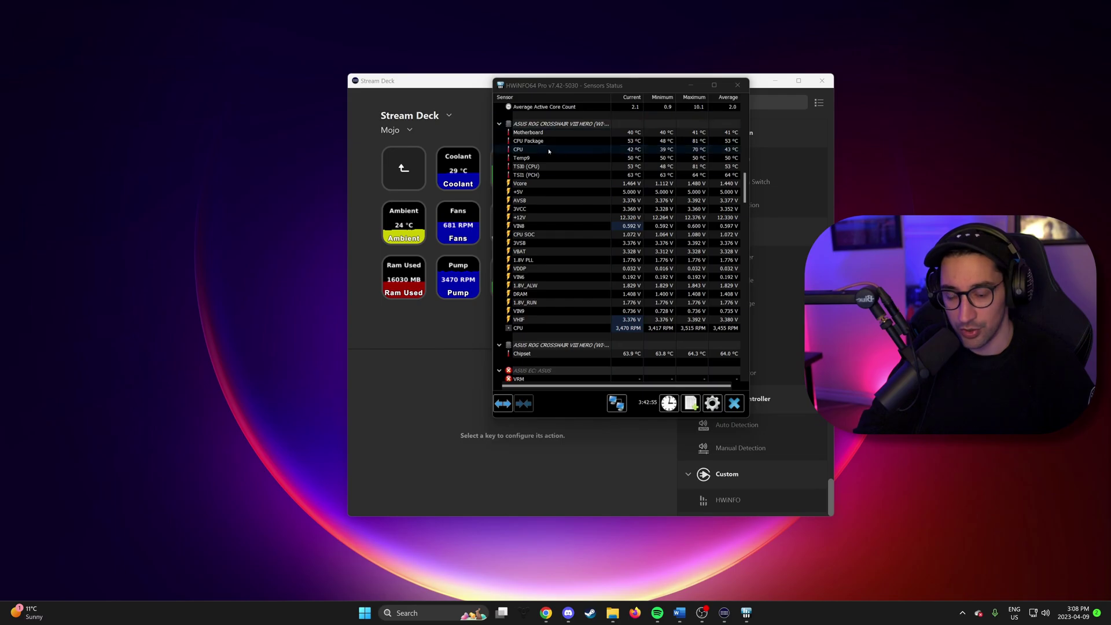
{"action": "scroll", "coordinate": [560, 174], "scroll_direction": "down", "scroll_amount": 5}
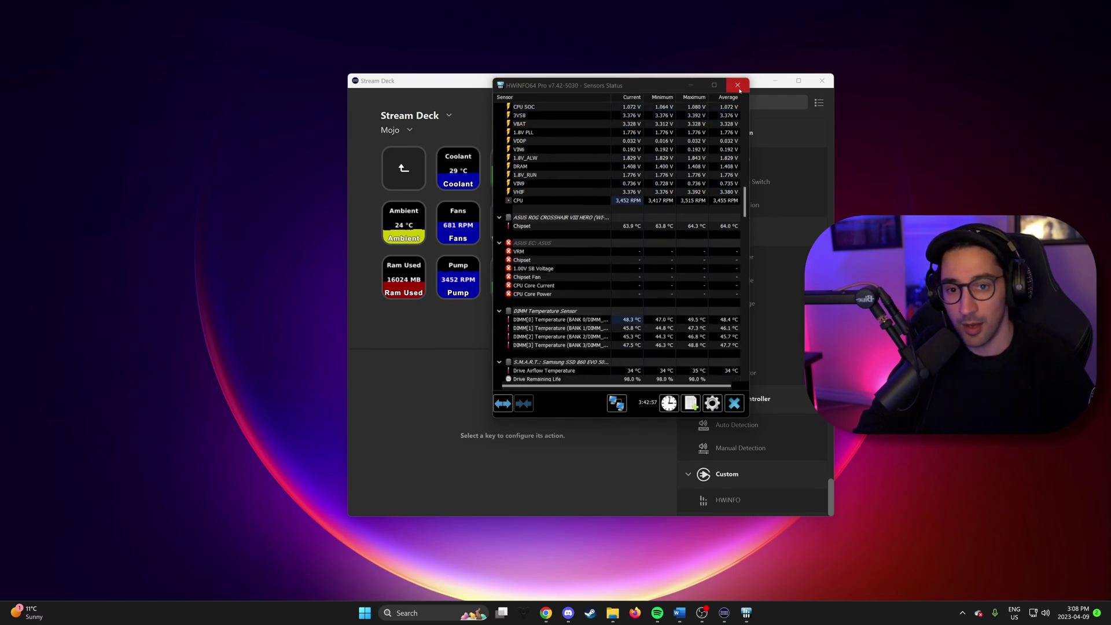
{"action": "left_click", "coordinate": [690, 85]}
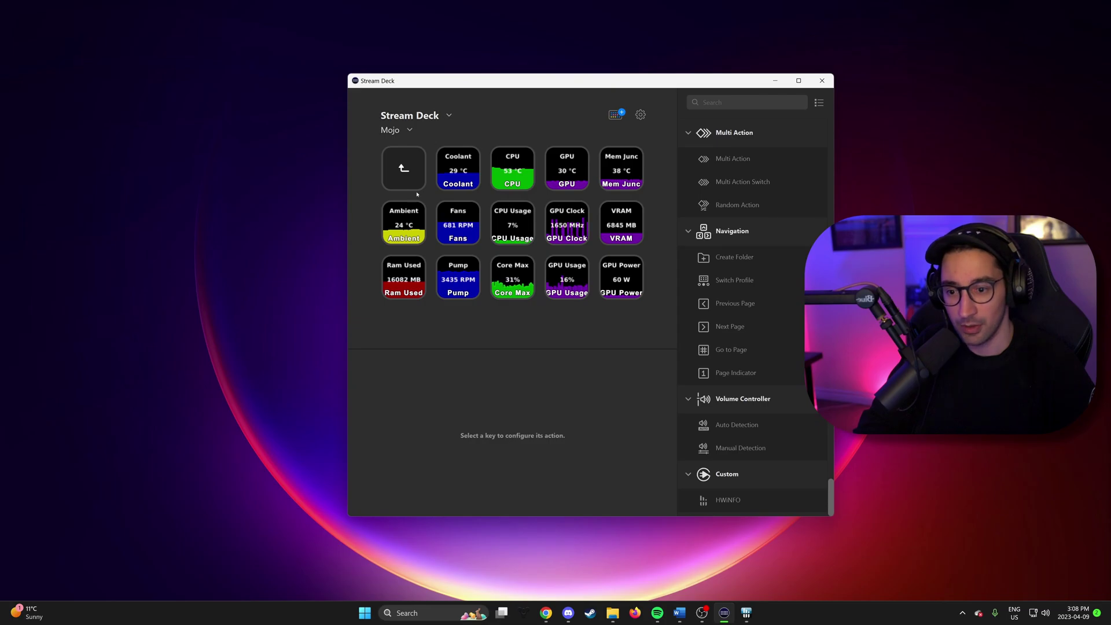
- Navigate from the sensor folder back to the main page and into the streaming keys folder
{"action": "left_click", "coordinate": [408, 165]}
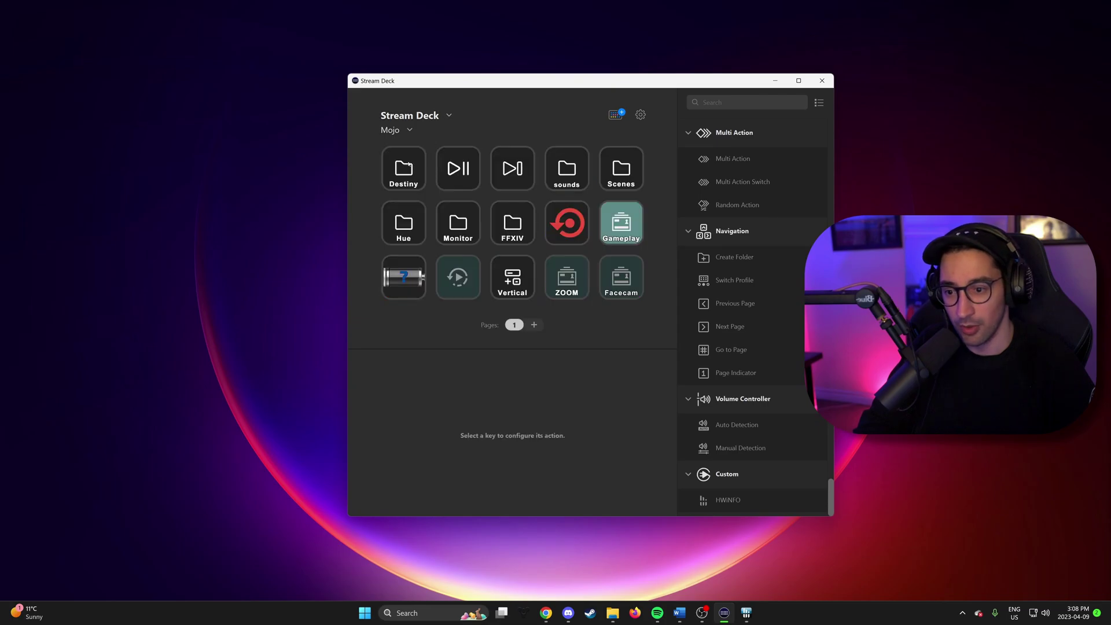
{"action": "double_click", "coordinate": [456, 227]}
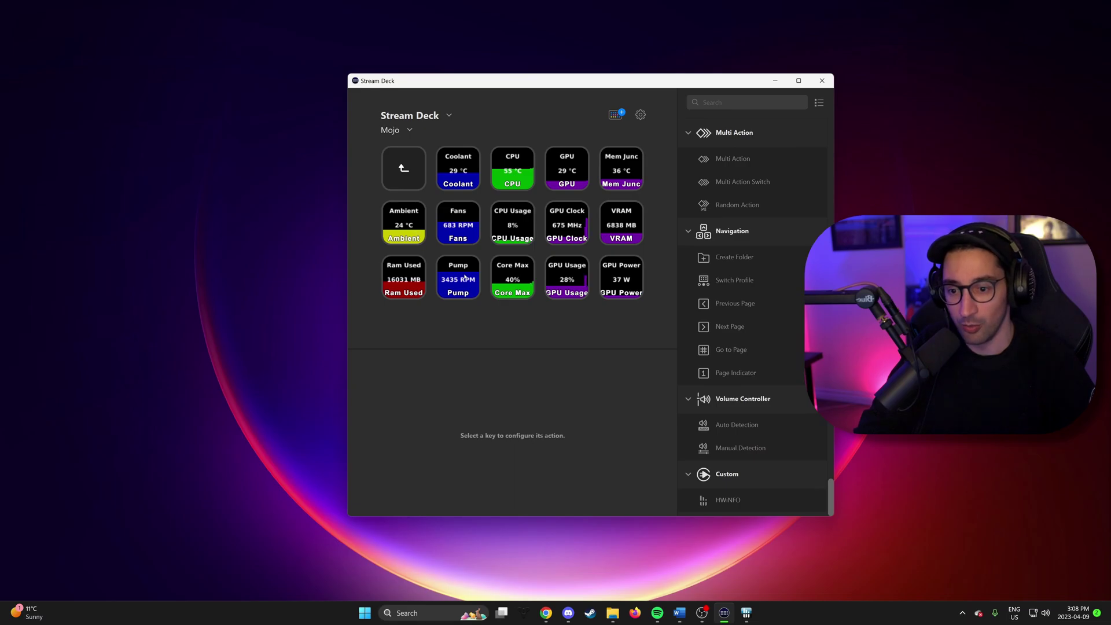
{"action": "double_click", "coordinate": [386, 169]}
{"action": "double_click", "coordinate": [400, 168]}
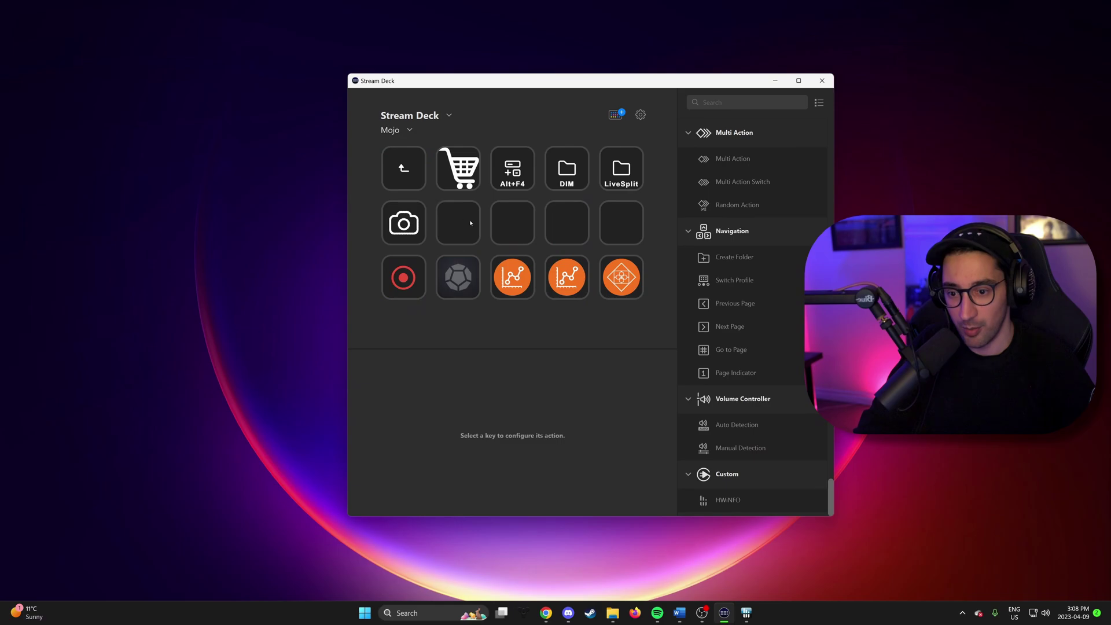
- Turn an empty key into a new folder and open it
{"action": "right_click", "coordinate": [471, 223]}
{"action": "left_click", "coordinate": [496, 230]}
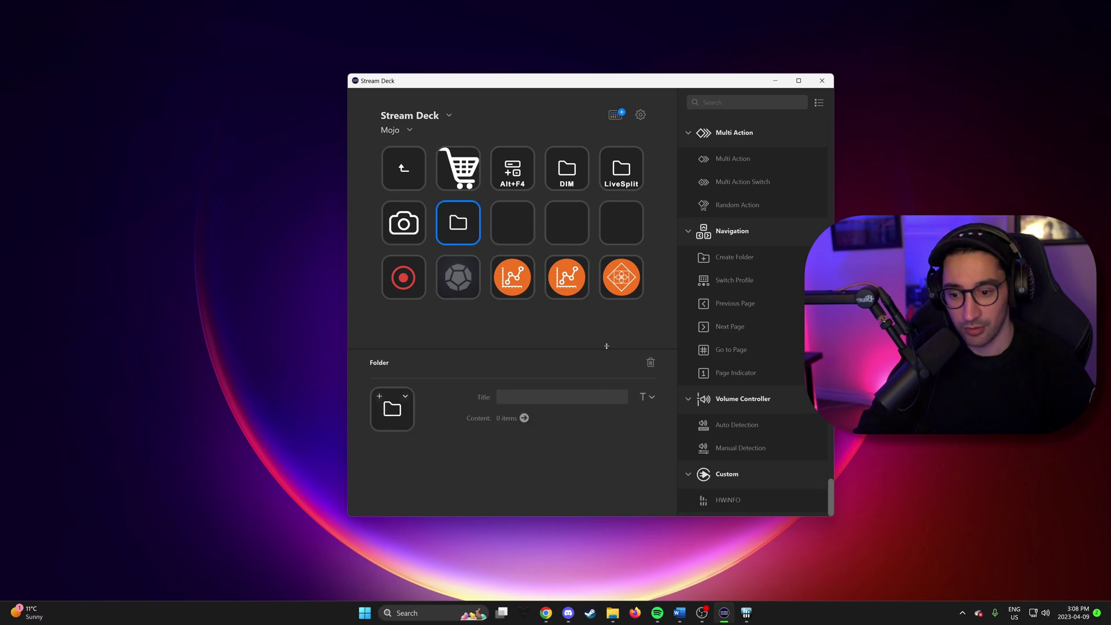
{"action": "double_click", "coordinate": [466, 222]}
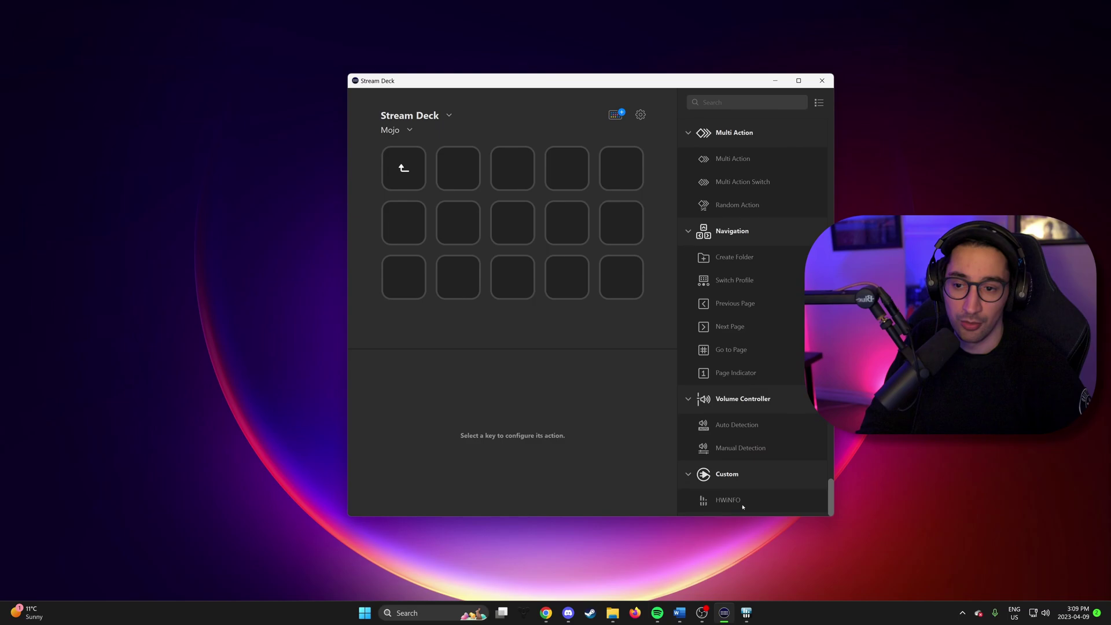
- Place an HWiNFO action on the folder's second key and title it CPU
{"action": "left_click_drag", "start_coordinate": [741, 505], "coordinate": [458, 169]}
{"action": "left_click", "coordinate": [531, 399]}
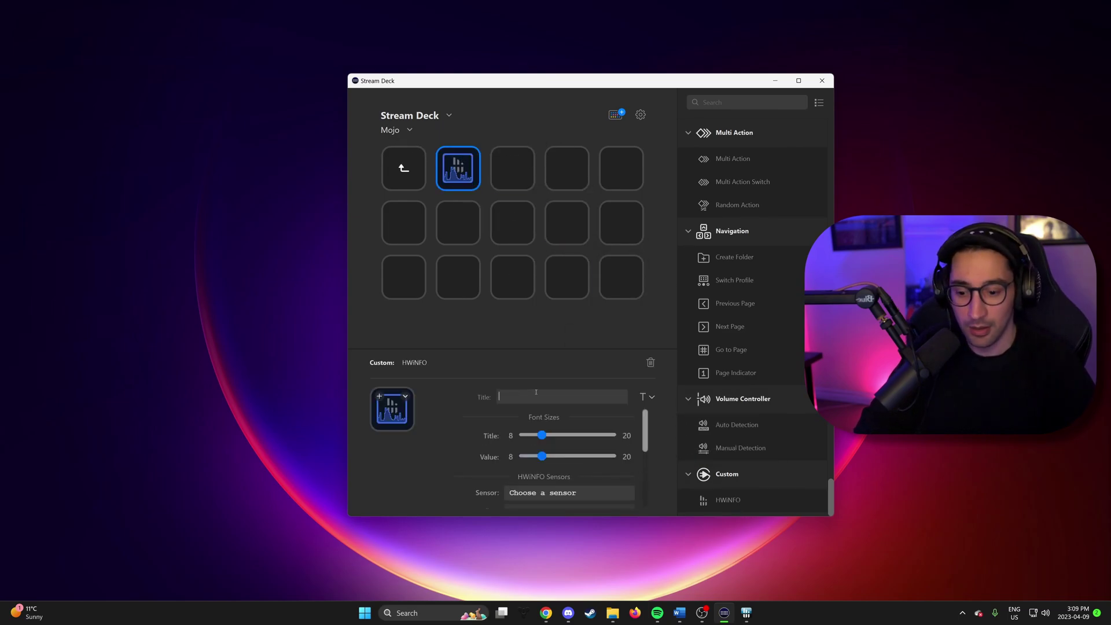
{"action": "type", "text": "CPOU"}
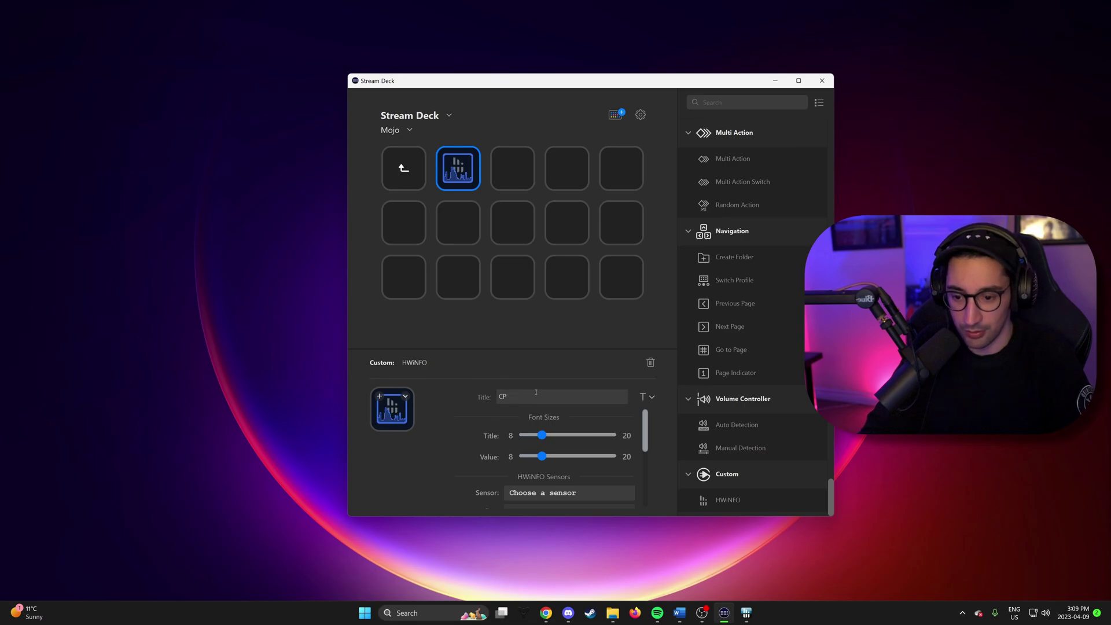
{"action": "scroll", "coordinate": [457, 461], "scroll_direction": "down", "scroll_amount": 1}
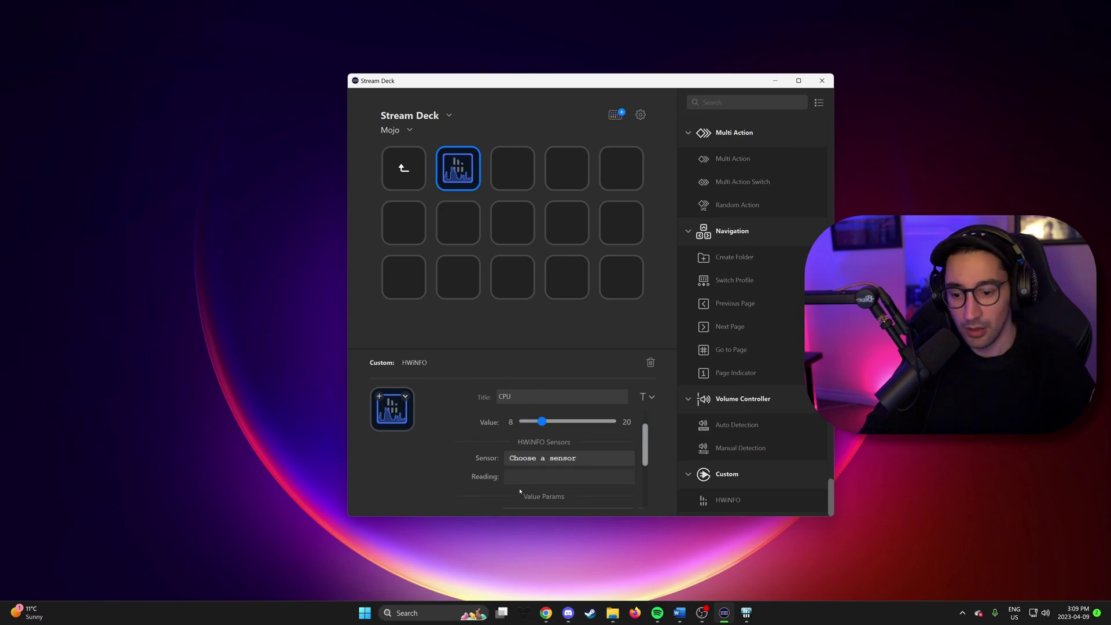
{"action": "scroll", "coordinate": [463, 445], "scroll_direction": "up", "scroll_amount": 1}
{"action": "scroll", "coordinate": [565, 456], "scroll_direction": "down", "scroll_amount": 1}
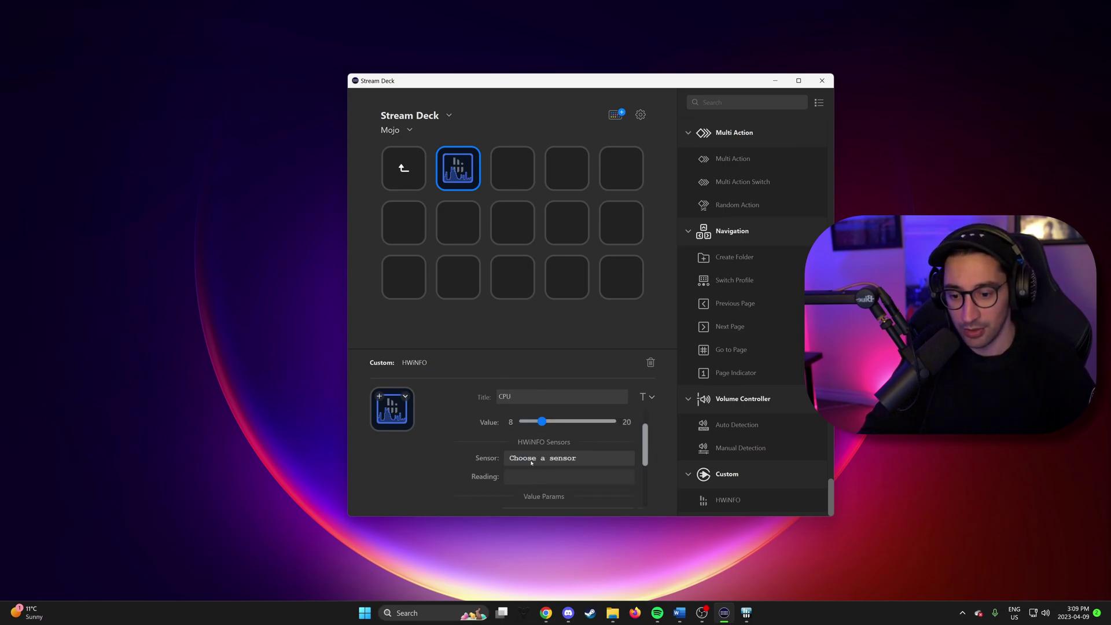
- Set the key's sensor to CPU [#0]: AMD Ryzen 9 5950X and reading to Total CPU Usage
{"action": "left_click", "coordinate": [566, 458]}
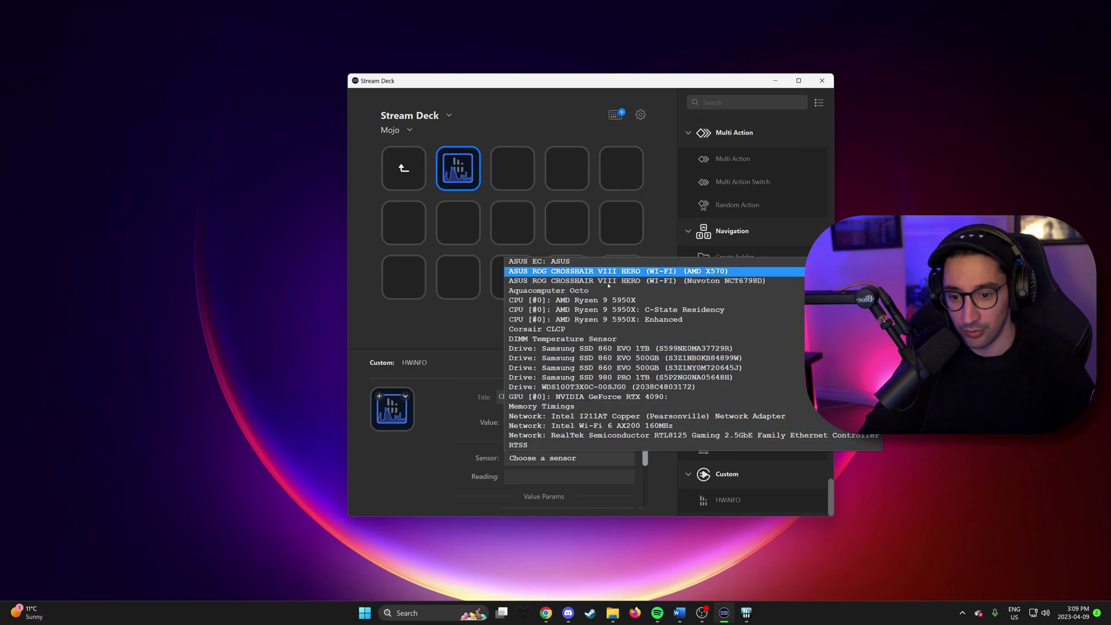
{"action": "left_click", "coordinate": [624, 301]}
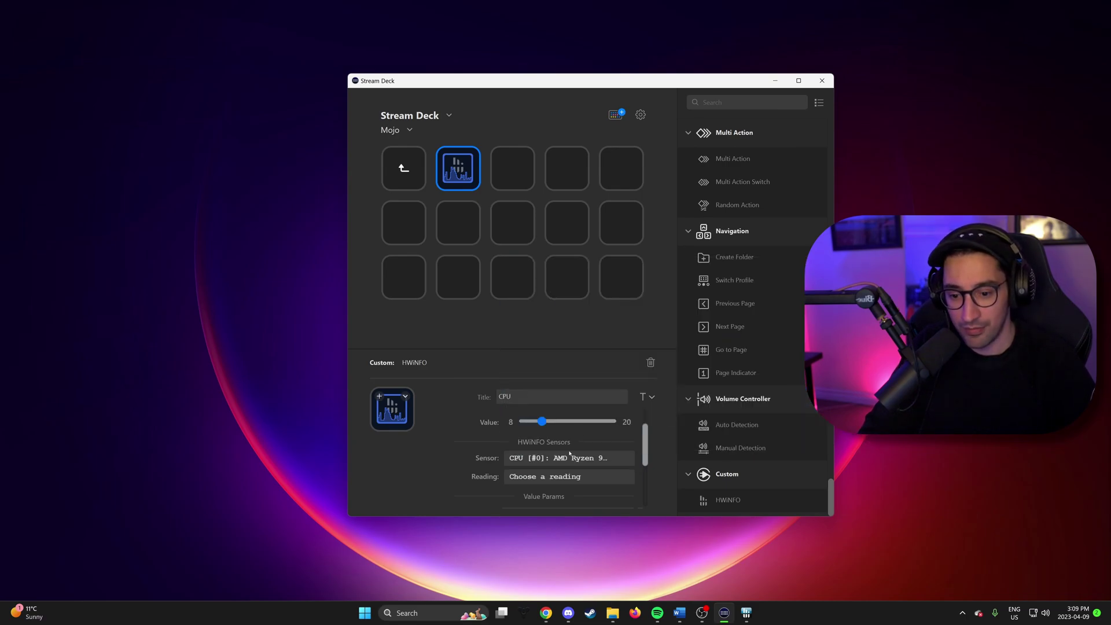
{"action": "left_click", "coordinate": [577, 479]}
{"action": "scroll", "coordinate": [587, 352], "scroll_direction": "down", "scroll_amount": 5}
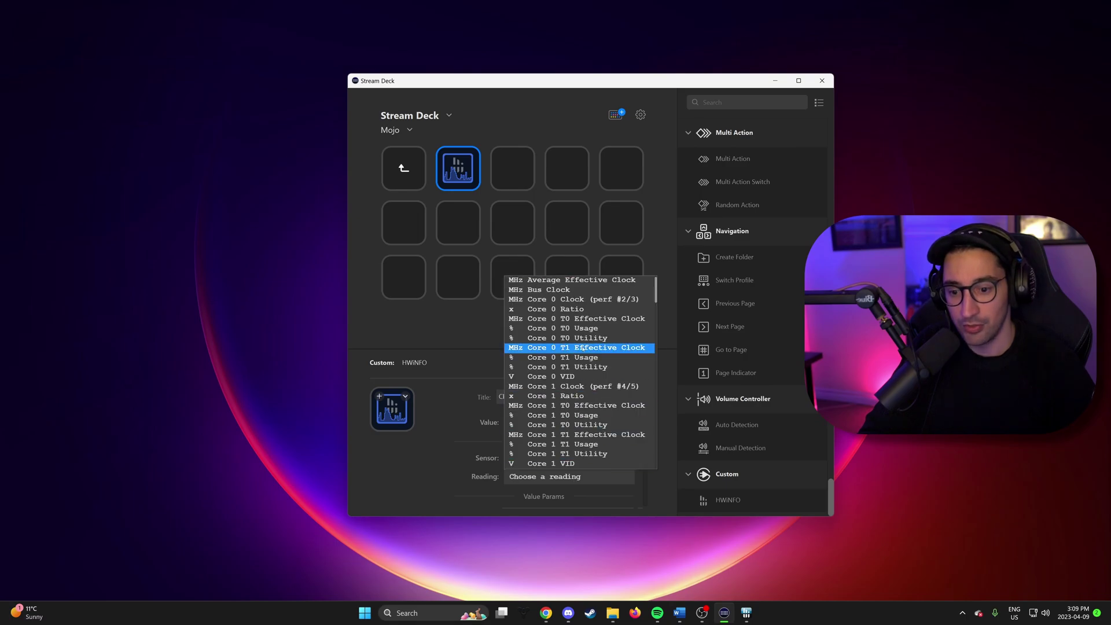
{"action": "scroll", "coordinate": [587, 351], "scroll_direction": "down", "scroll_amount": 5}
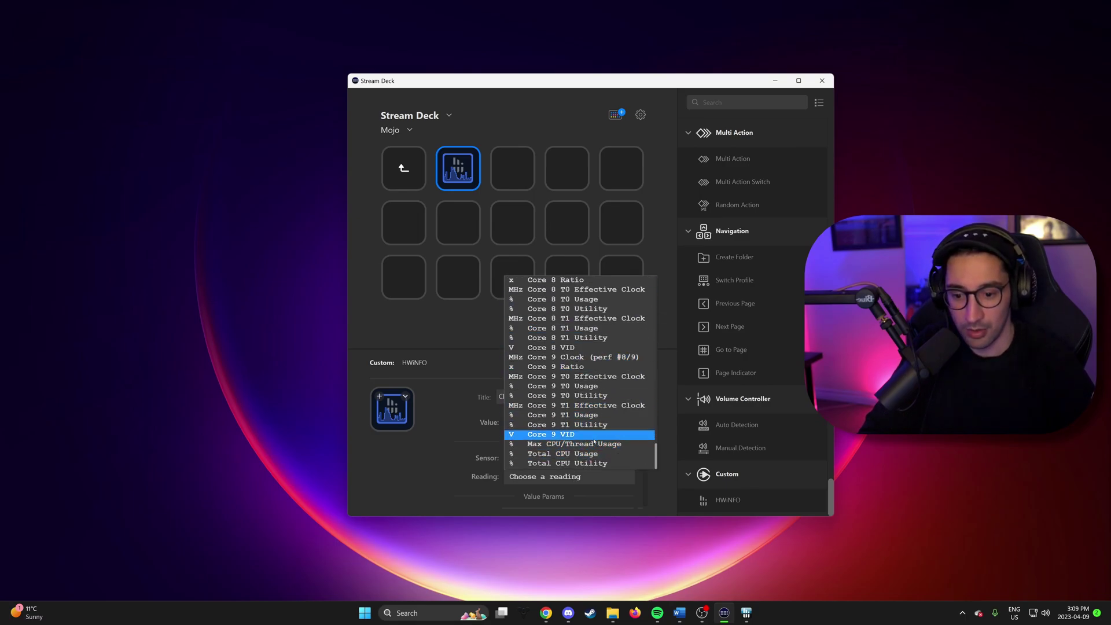
{"action": "left_click", "coordinate": [573, 453]}
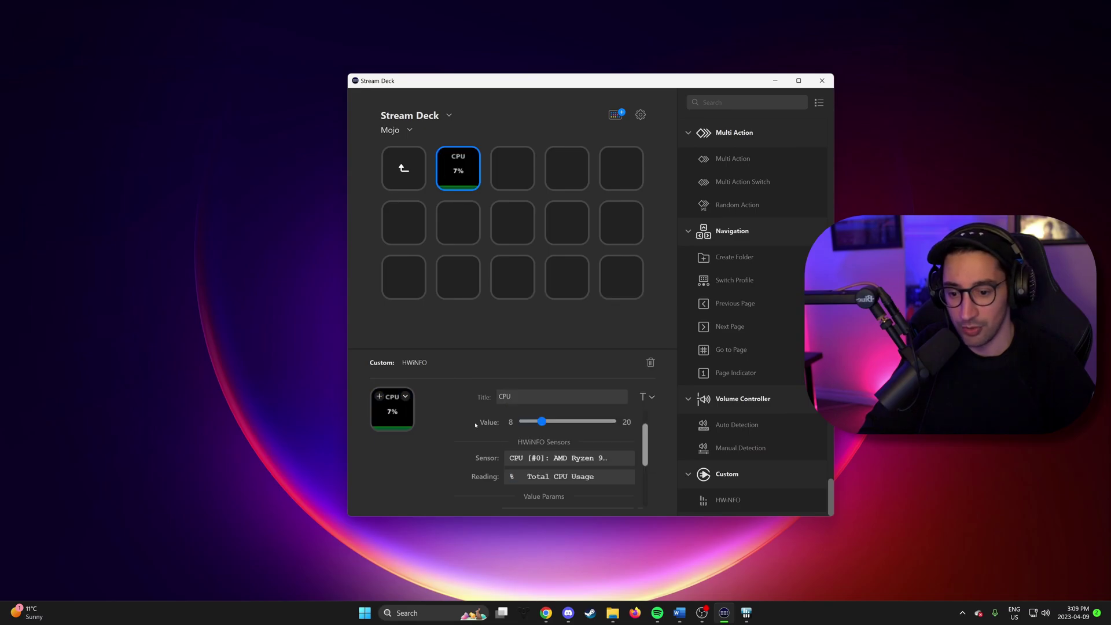
- Set the CPU key's Value Params range to Min 0 and Max 100
{"action": "scroll", "coordinate": [491, 422], "scroll_direction": "down", "scroll_amount": 5}
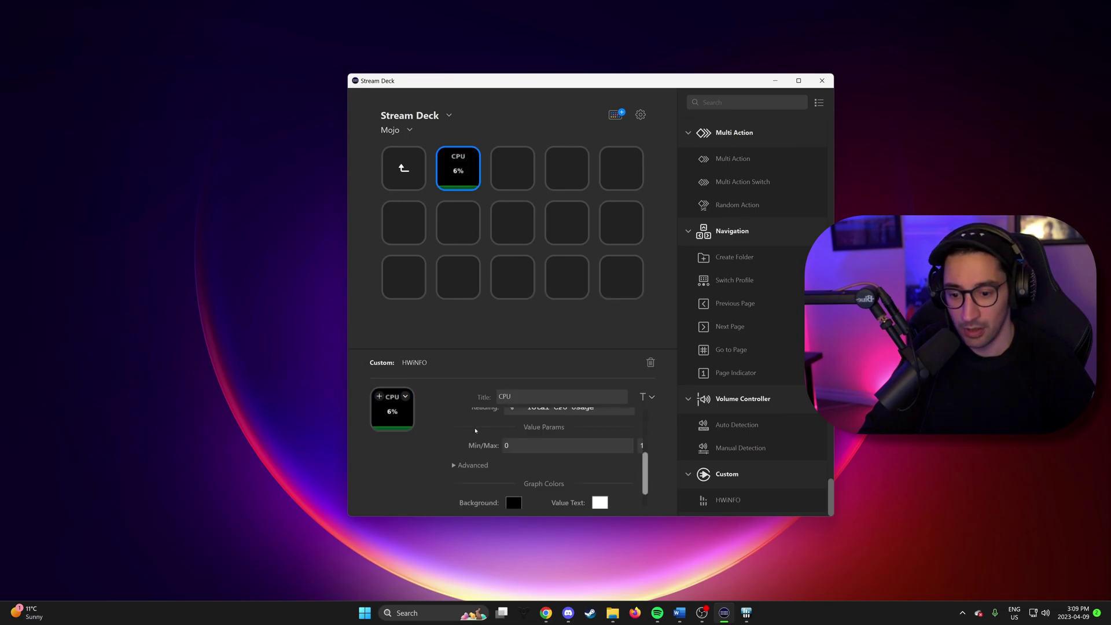
{"action": "left_click", "coordinate": [504, 418]}
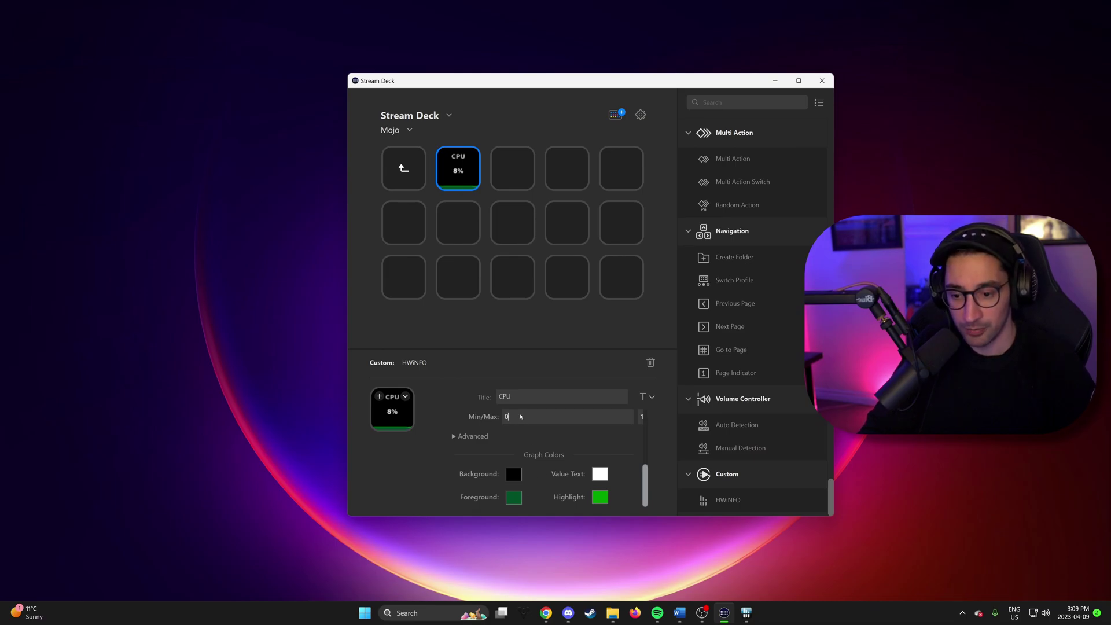
{"action": "key", "text": "Tab"}
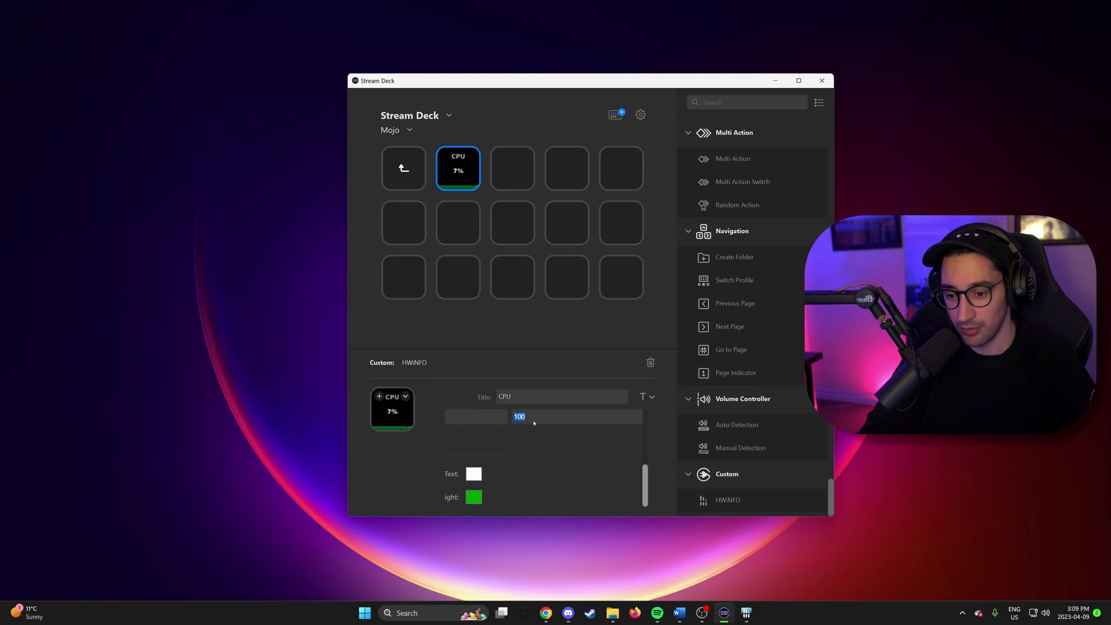
{"action": "left_click", "coordinate": [535, 423]}
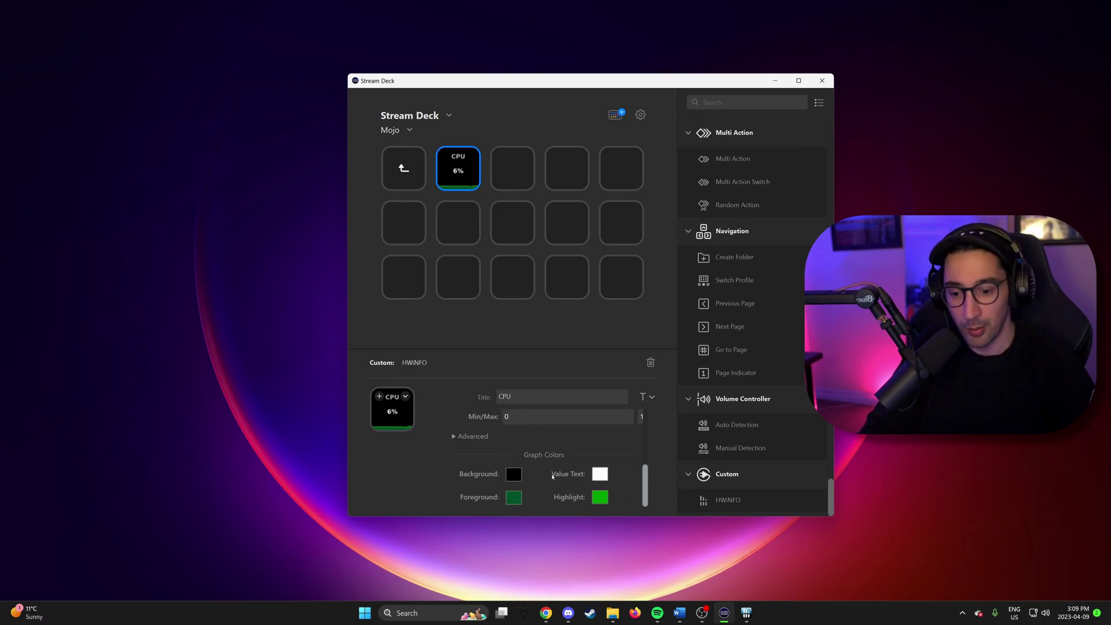
- Give the CPU graph a blue foreground and a navy highlight colour
{"action": "left_click", "coordinate": [513, 498]}
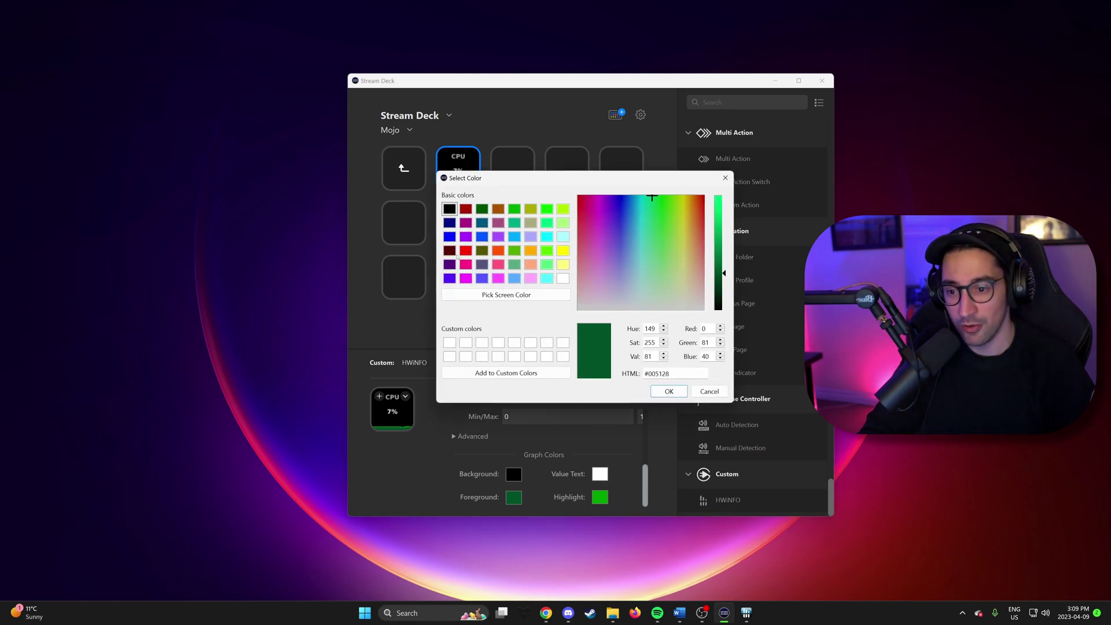
{"action": "left_click", "coordinate": [450, 236]}
{"action": "left_click", "coordinate": [669, 391]}
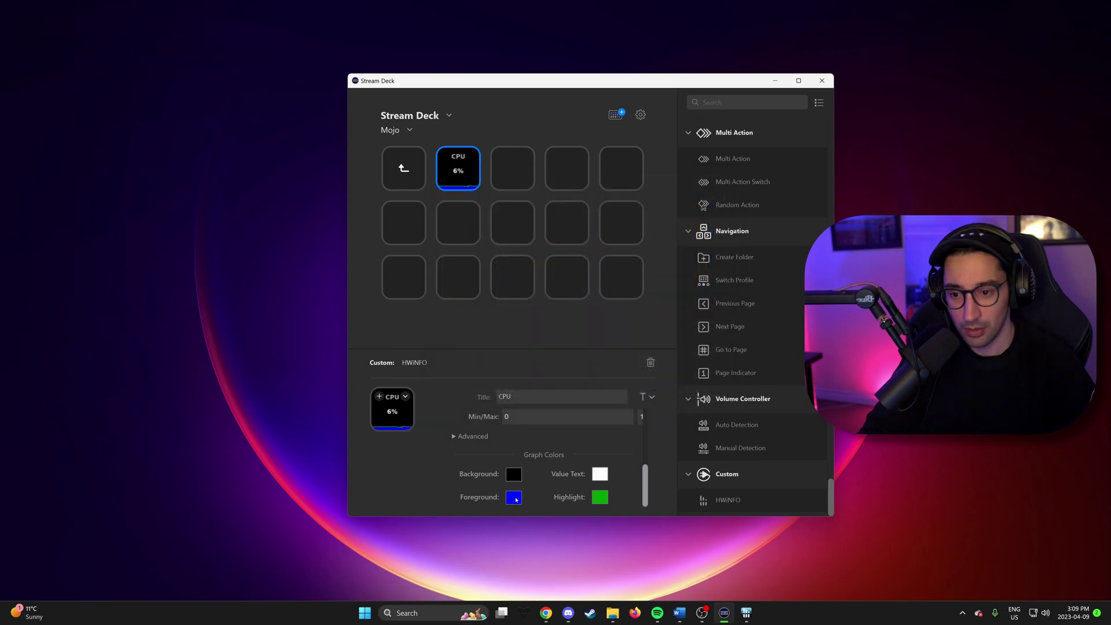
{"action": "left_click", "coordinate": [598, 499]}
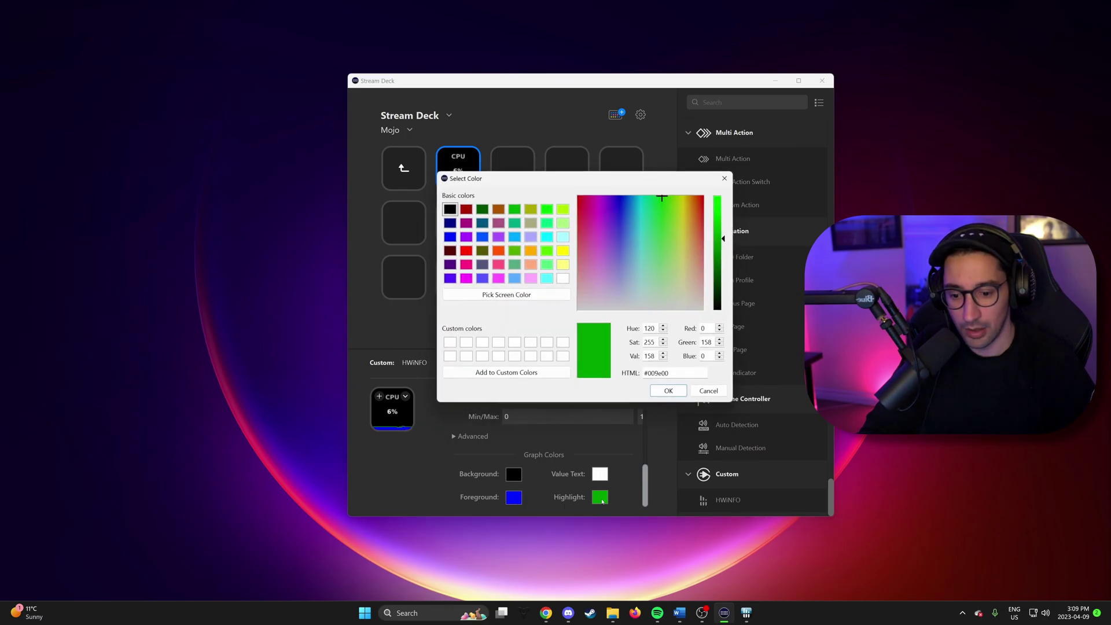
{"action": "left_click", "coordinate": [449, 222]}
{"action": "left_click", "coordinate": [669, 392]}
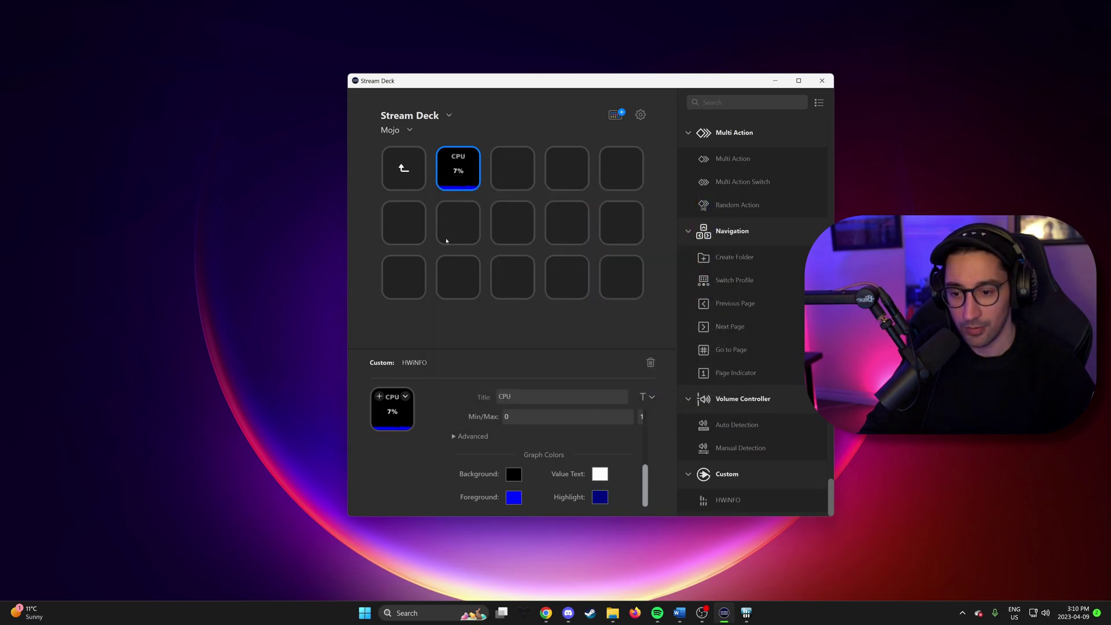
- Add a second-row HWiNFO key titled CPU showing the Ryzen 9 5950X's CPU Die (average) temperature
{"action": "left_click", "coordinate": [462, 218]}
{"action": "left_click_drag", "start_coordinate": [728, 499], "coordinate": [458, 223]}
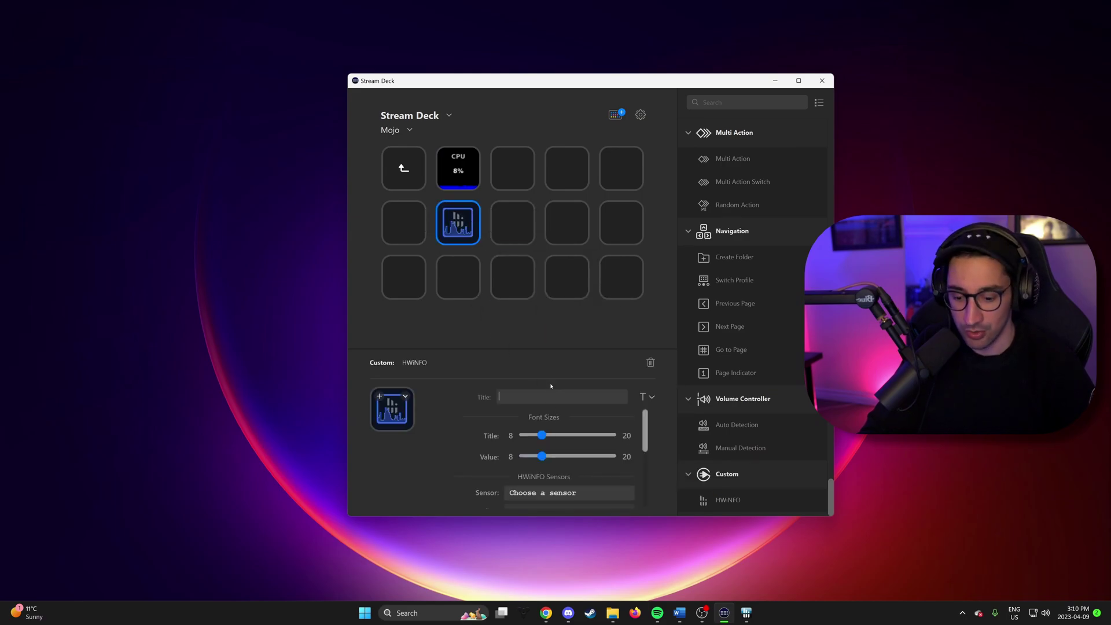
{"action": "left_click", "coordinate": [550, 397]}
{"action": "type", "text": "CPU"}
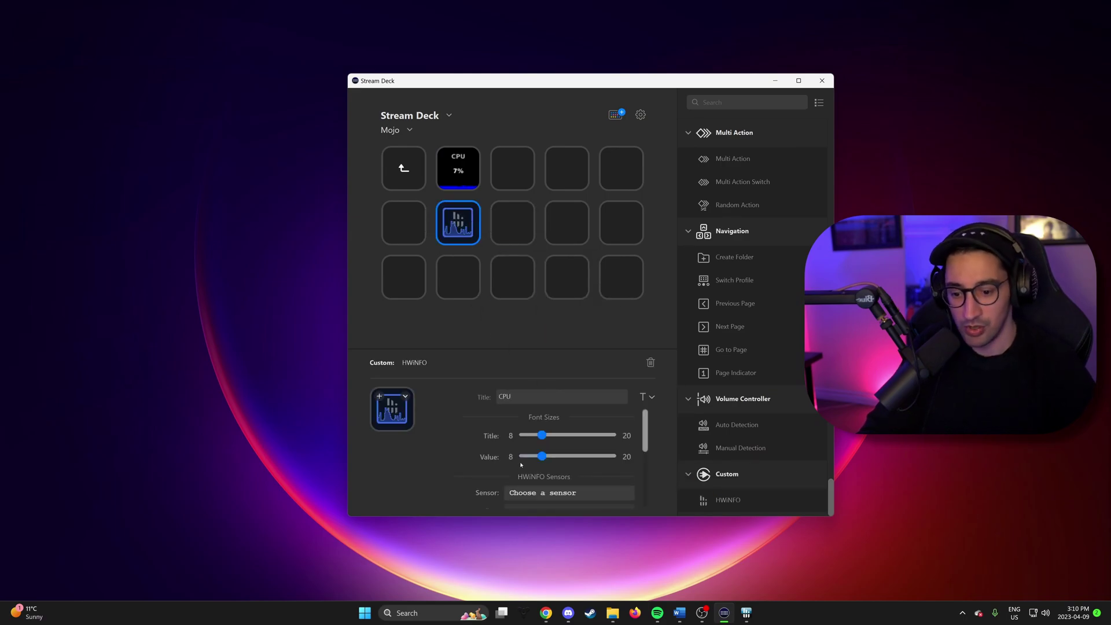
{"action": "scroll", "coordinate": [520, 465], "scroll_direction": "down", "scroll_amount": 1}
{"action": "left_click", "coordinate": [556, 458]}
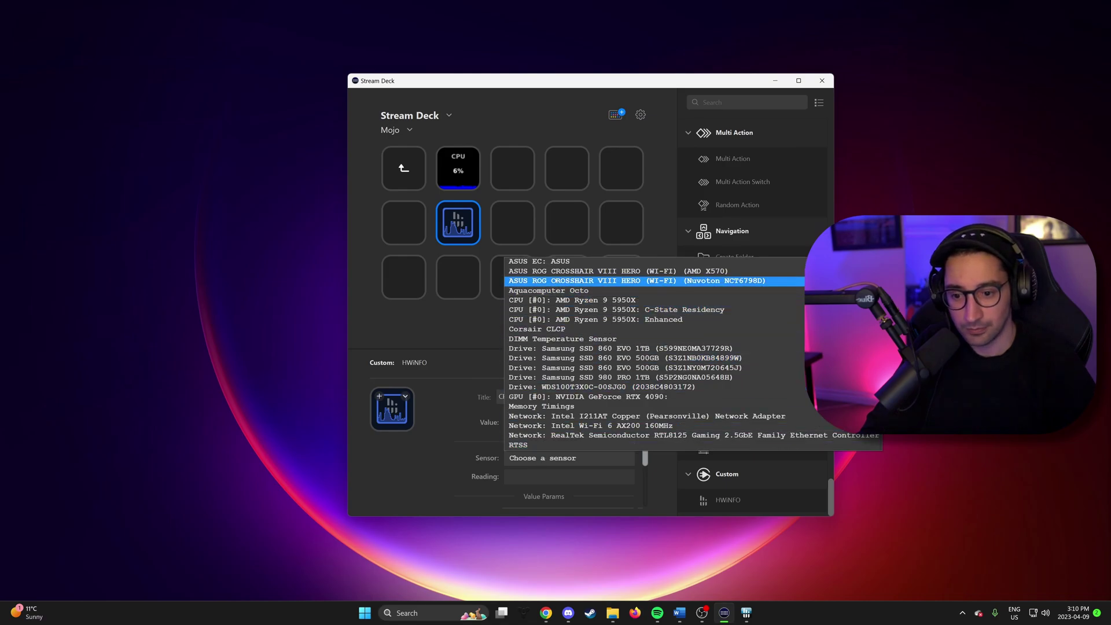
{"action": "scroll", "coordinate": [610, 311], "scroll_direction": "up", "scroll_amount": 1}
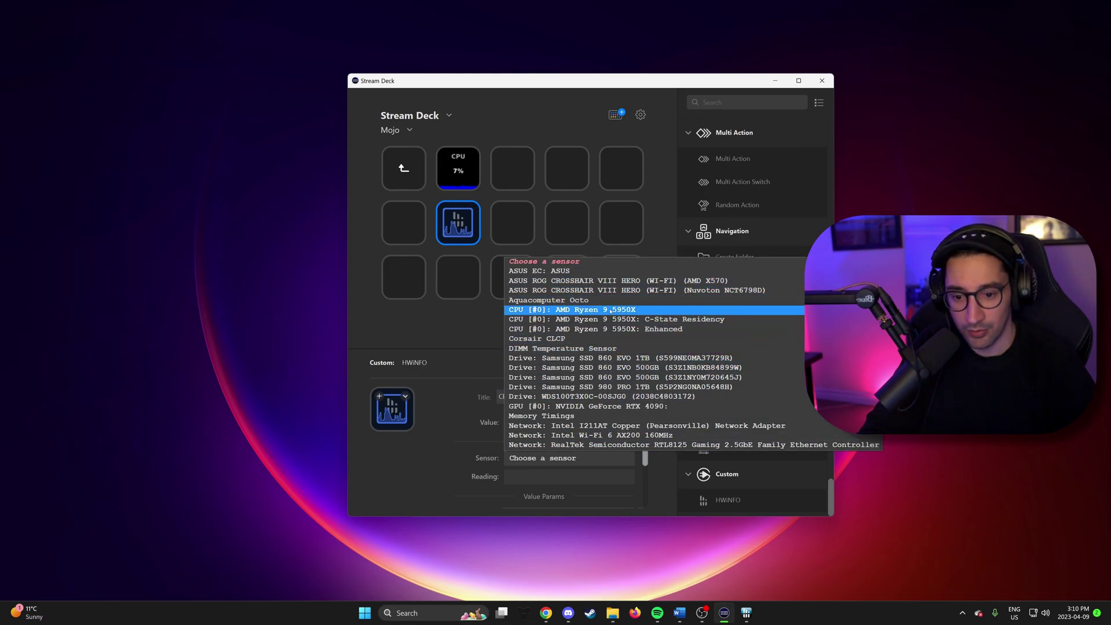
{"action": "left_click", "coordinate": [629, 330]}
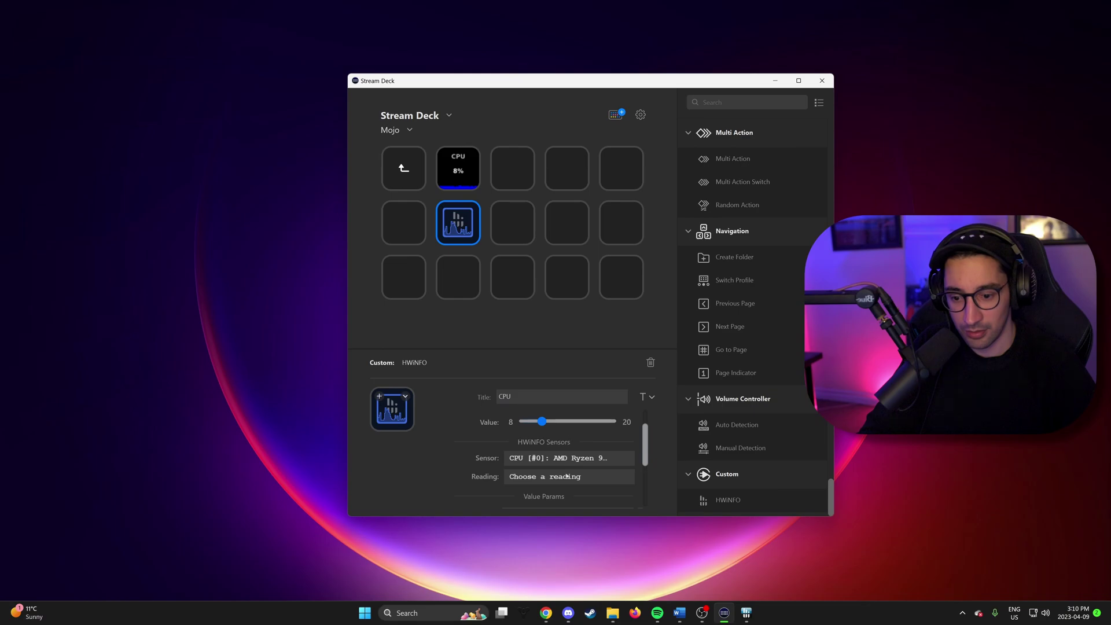
{"action": "scroll", "coordinate": [566, 476], "scroll_direction": "down", "scroll_amount": 1}
{"action": "left_click", "coordinate": [558, 447]}
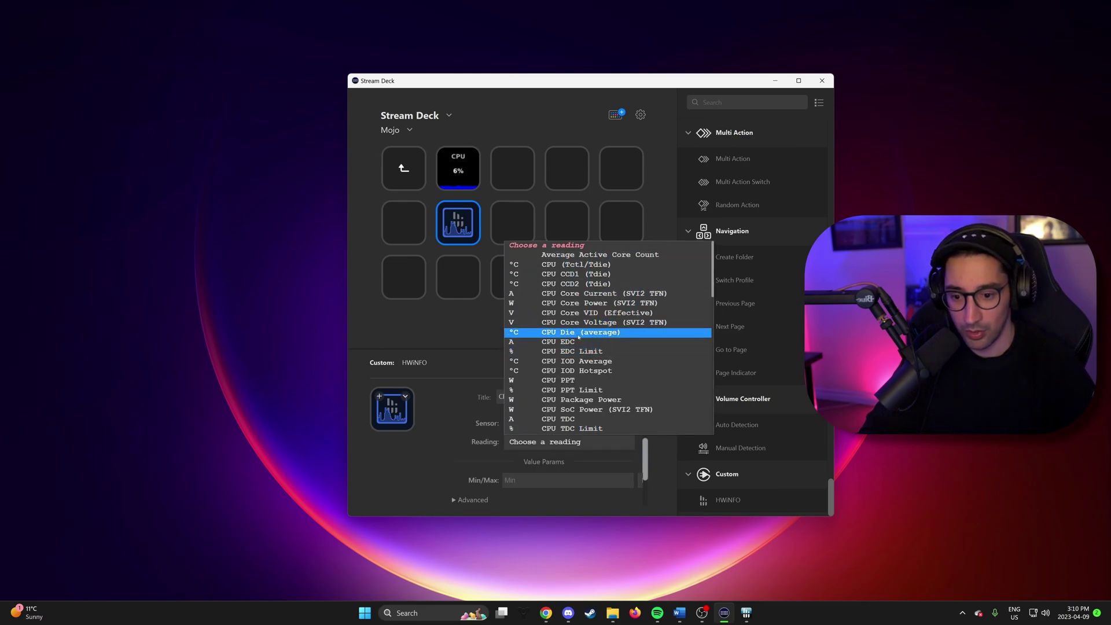
{"action": "left_click", "coordinate": [566, 333]}
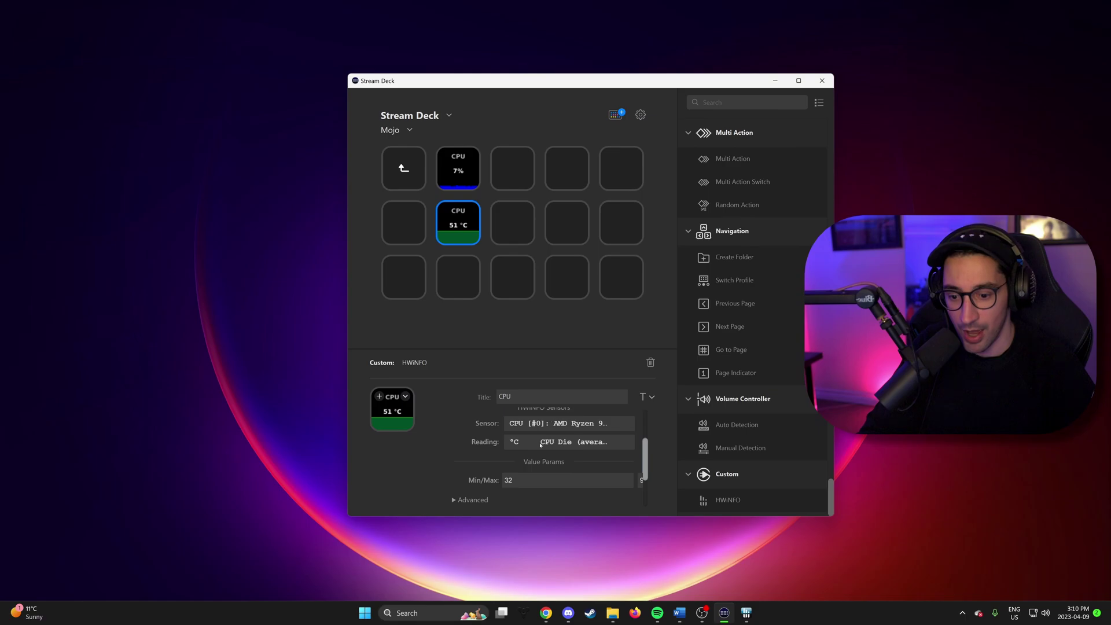
- Set the key's graph range to 40–95
{"action": "left_click", "coordinate": [522, 480]}
{"action": "left_click_drag", "start_coordinate": [520, 480], "coordinate": [507, 481]}
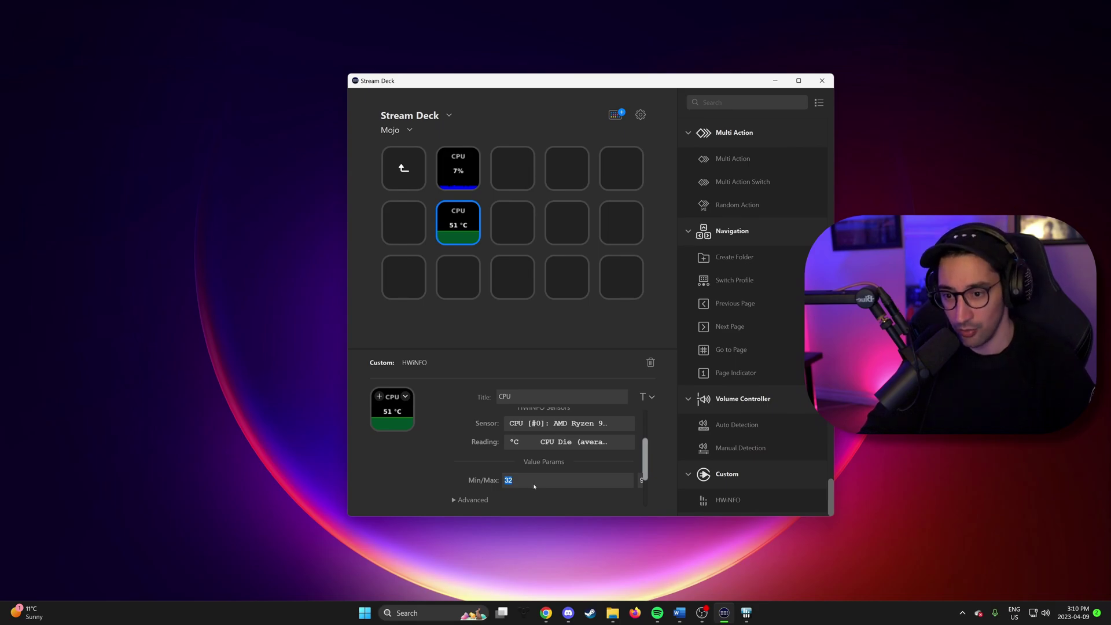
{"action": "key", "text": "Tab"}
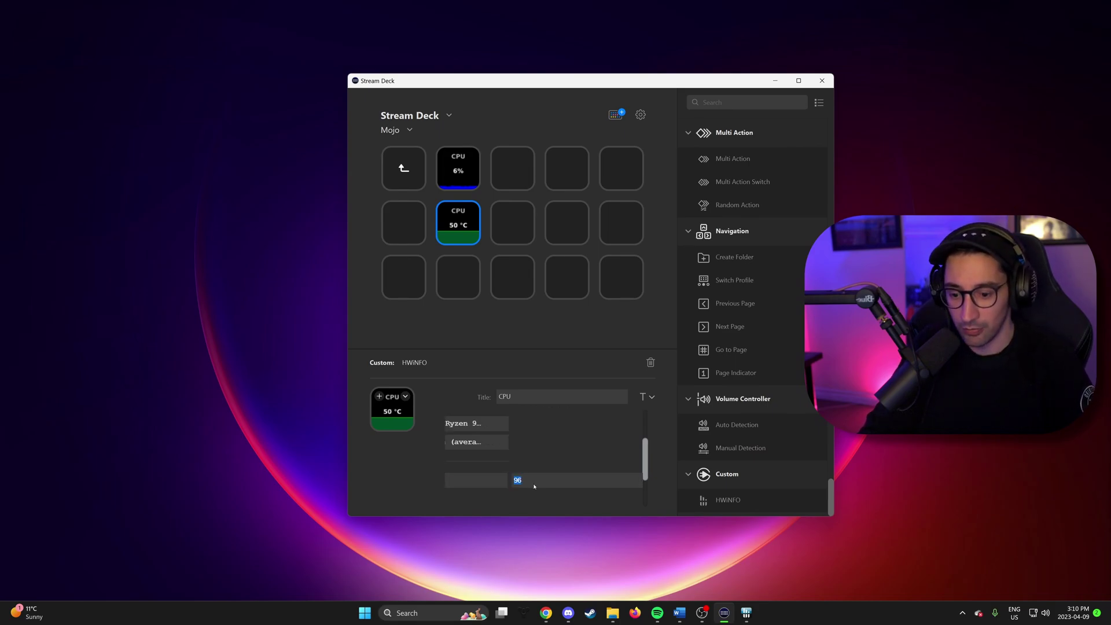
{"action": "type", "text": "95"}
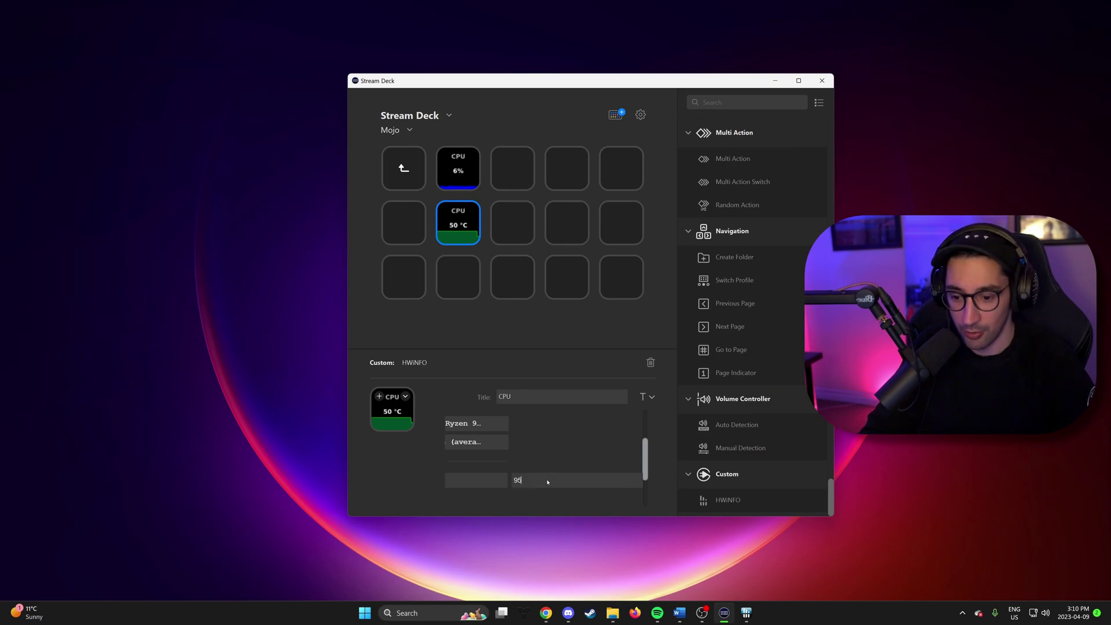
- Set the graph colours to a dark red foreground and a red highlight
{"action": "scroll", "coordinate": [538, 478], "scroll_direction": "down", "scroll_amount": 2}
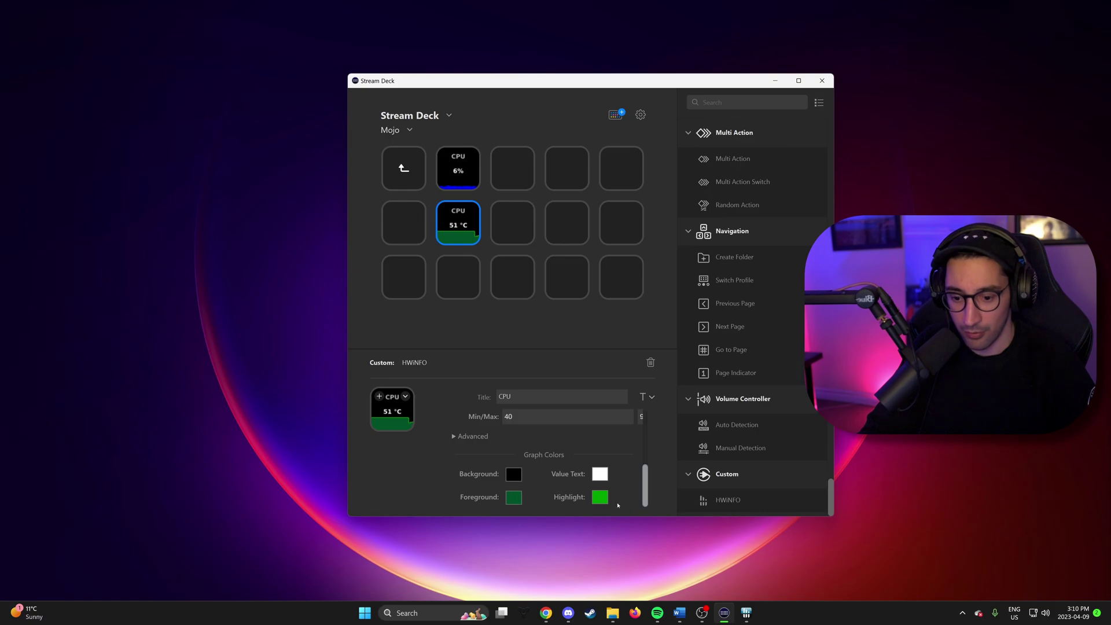
{"action": "left_click", "coordinate": [510, 497]}
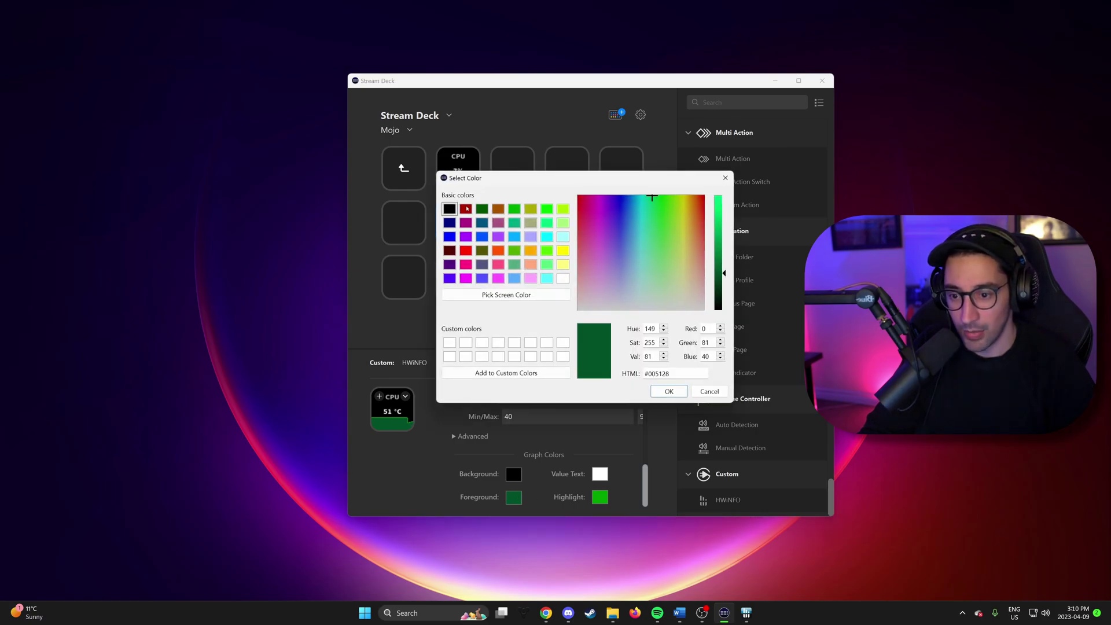
{"action": "left_click", "coordinate": [466, 208]}
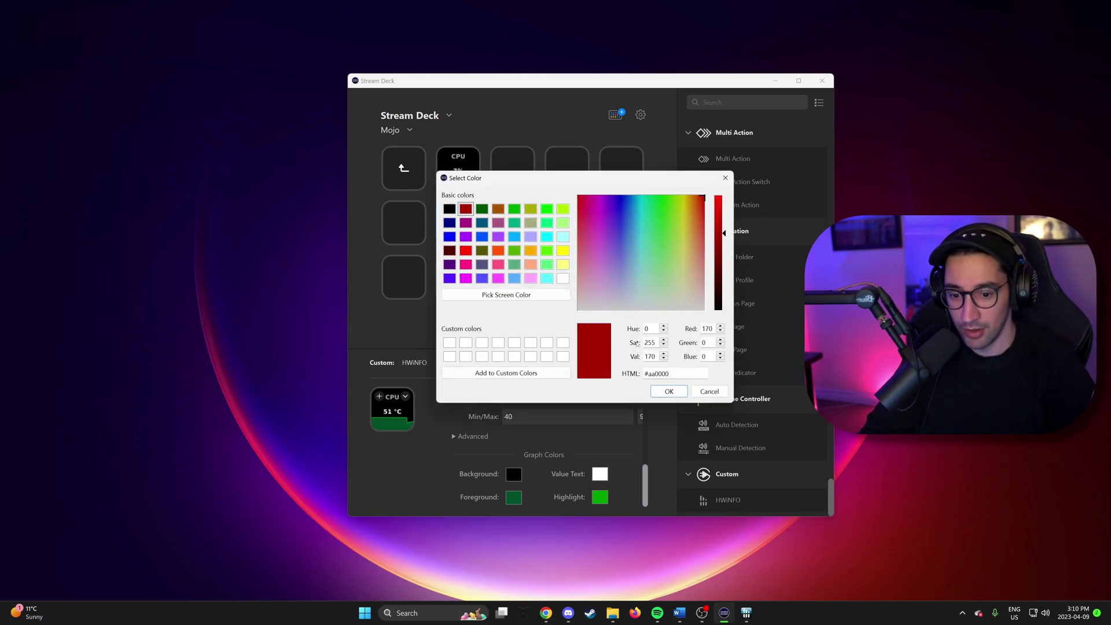
{"action": "left_click", "coordinate": [669, 391]}
{"action": "left_click", "coordinate": [596, 499]}
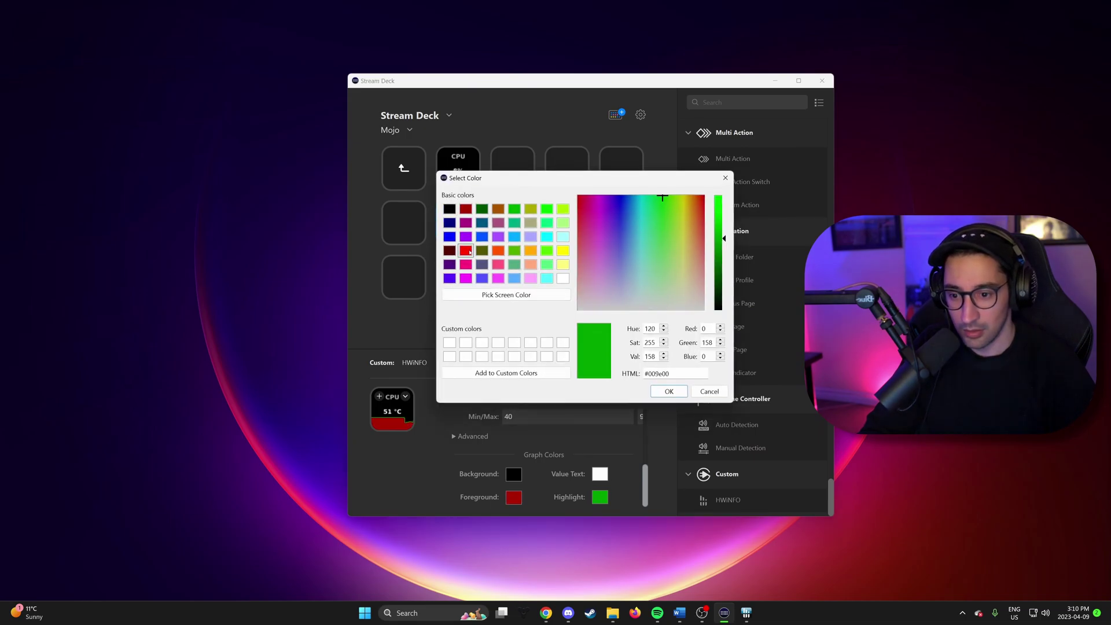
{"action": "left_click", "coordinate": [466, 249]}
{"action": "left_click", "coordinate": [669, 391]}
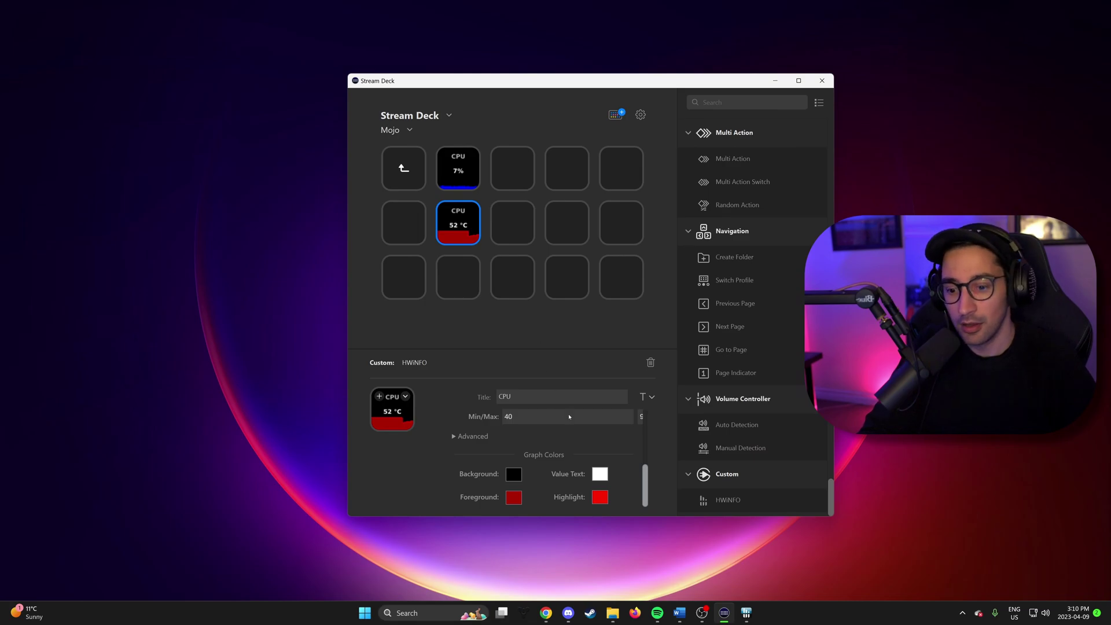
- Add an HWiNFO key titled GPU in row 1, column 3 showing the RTX 4090's GPU D3D Usage
{"action": "left_click_drag", "start_coordinate": [742, 504], "coordinate": [512, 169]}
{"action": "type", "text": "GPU"}
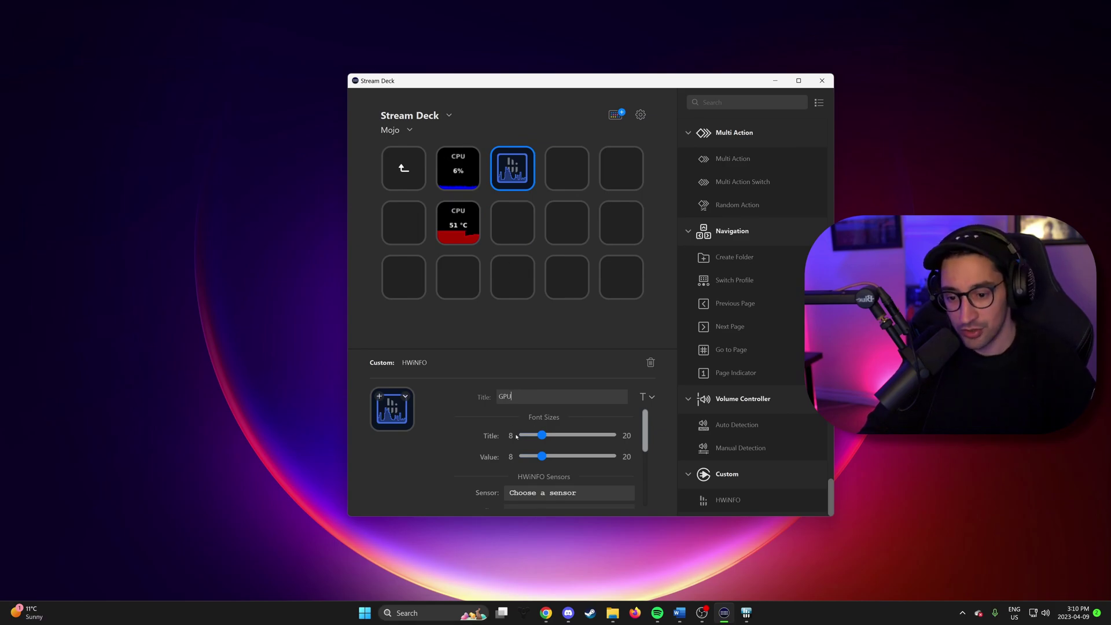
{"action": "left_click", "coordinate": [570, 493]}
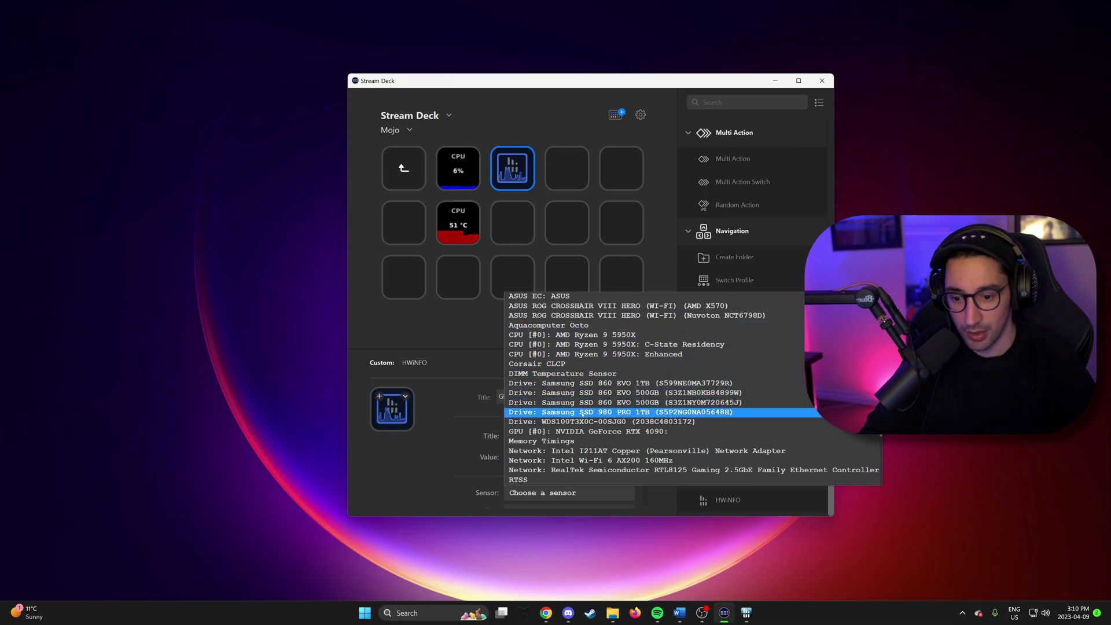
{"action": "left_click", "coordinate": [585, 431]}
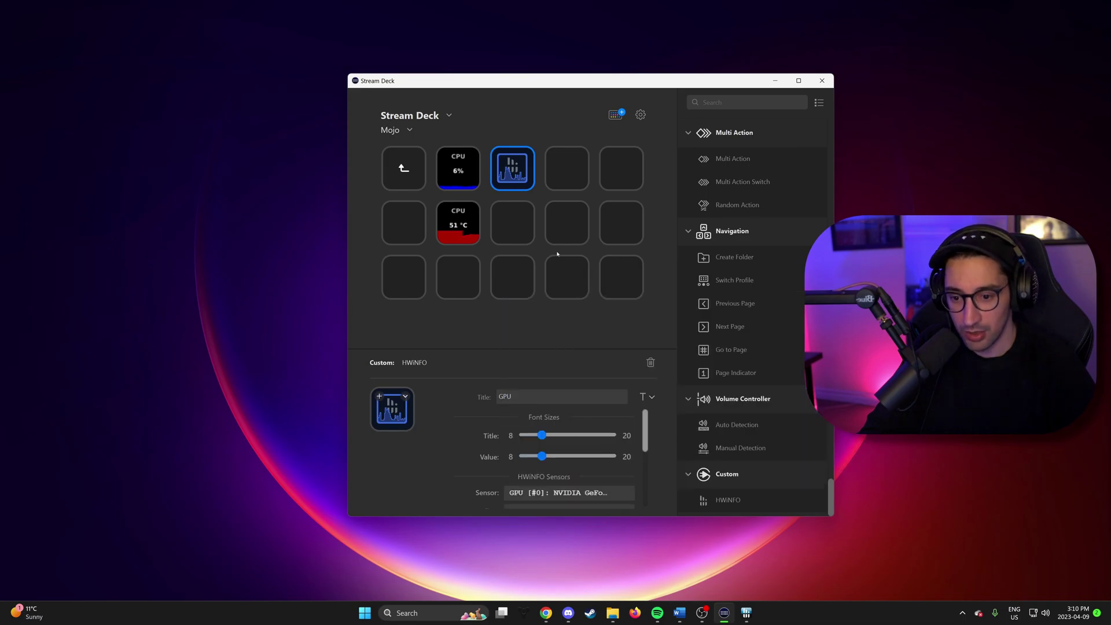
{"action": "scroll", "coordinate": [573, 492], "scroll_direction": "down", "scroll_amount": 2}
{"action": "left_click", "coordinate": [563, 443]}
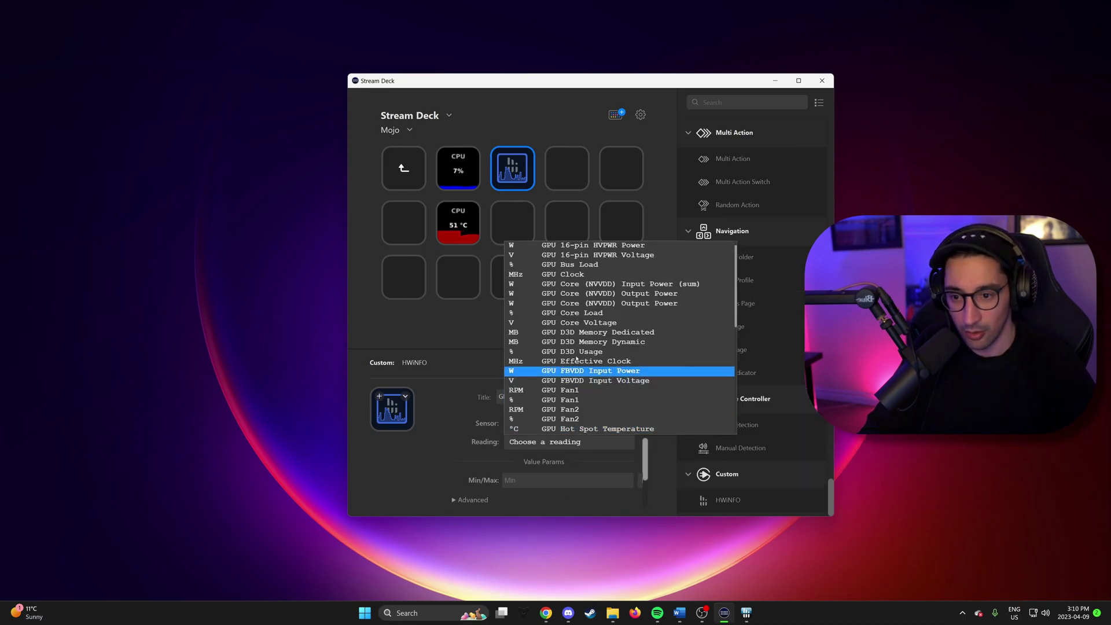
{"action": "scroll", "coordinate": [617, 312], "scroll_direction": "down", "scroll_amount": 3}
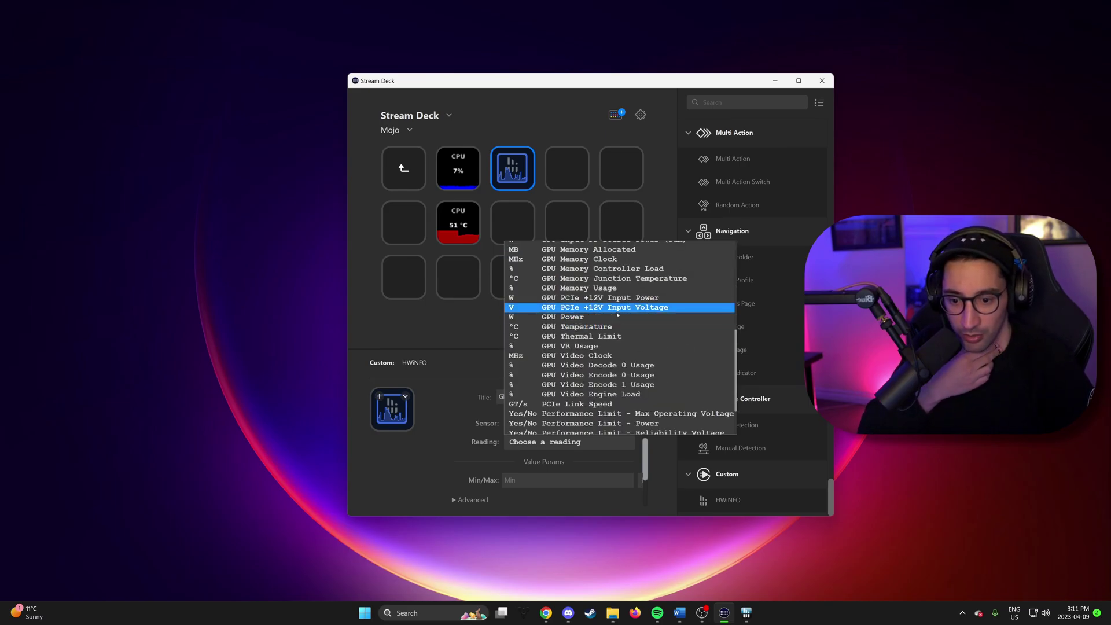
{"action": "scroll", "coordinate": [618, 315], "scroll_direction": "down", "scroll_amount": 2}
{"action": "scroll", "coordinate": [619, 318], "scroll_direction": "up", "scroll_amount": 1}
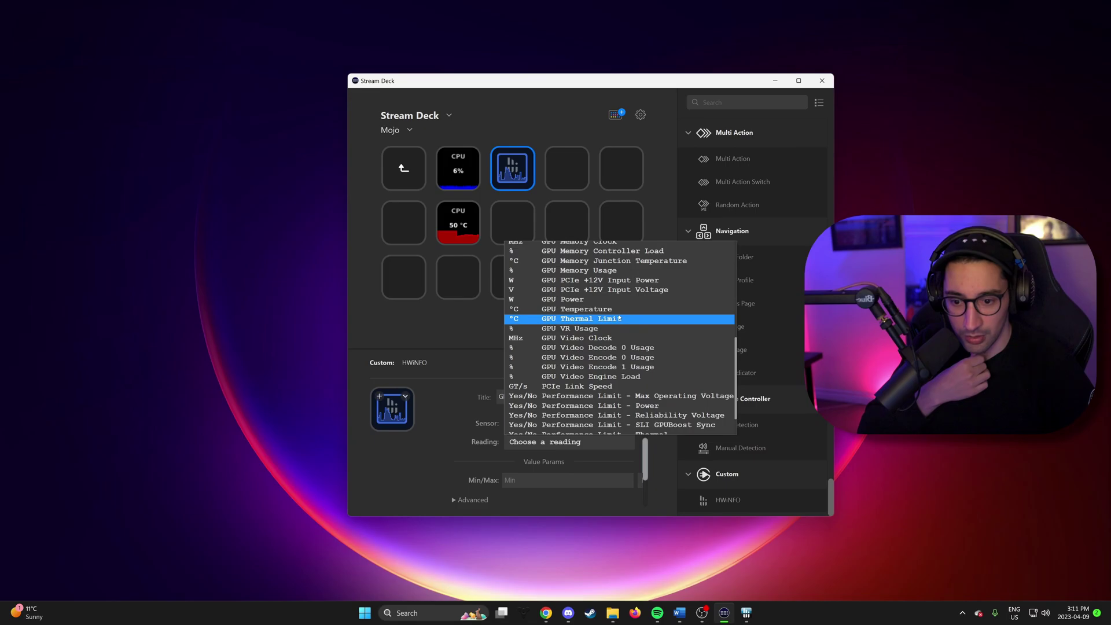
{"action": "scroll", "coordinate": [619, 319], "scroll_direction": "up", "scroll_amount": 6}
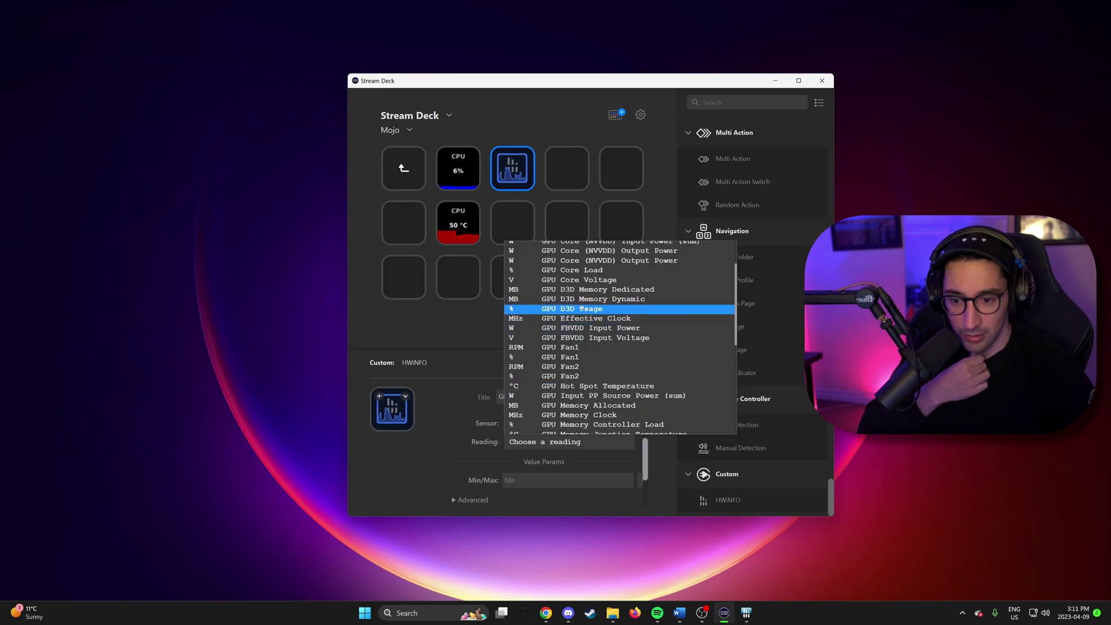
{"action": "left_click", "coordinate": [581, 309]}
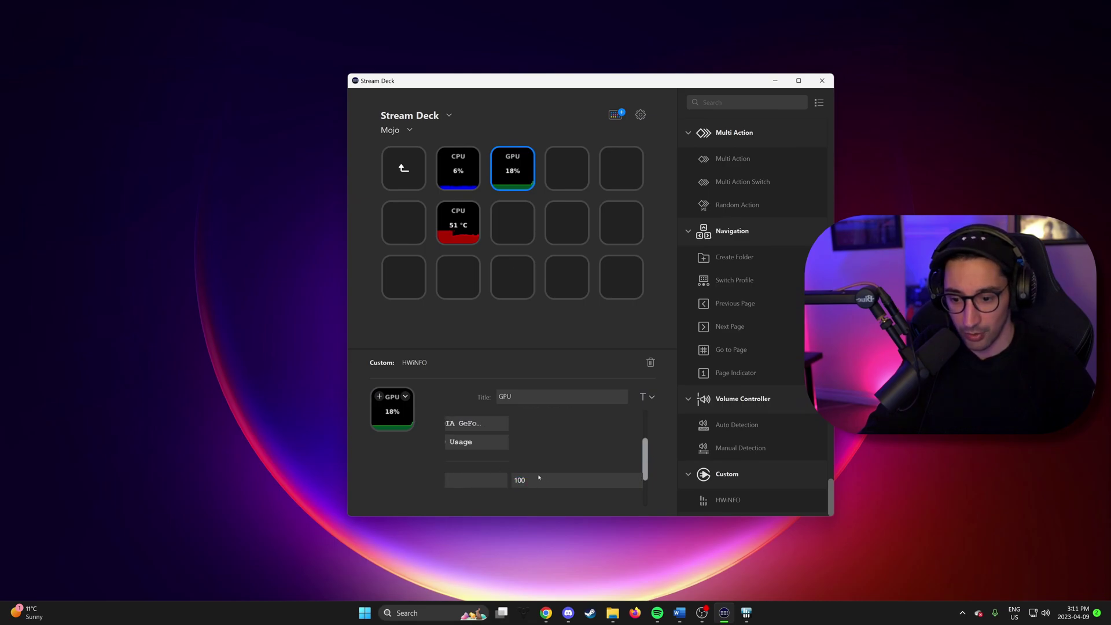
- Set the GPU key's graph to a navy foreground and a blue highlight
{"action": "scroll", "coordinate": [540, 484], "scroll_direction": "down", "scroll_amount": 1}
{"action": "left_click", "coordinate": [511, 499]}
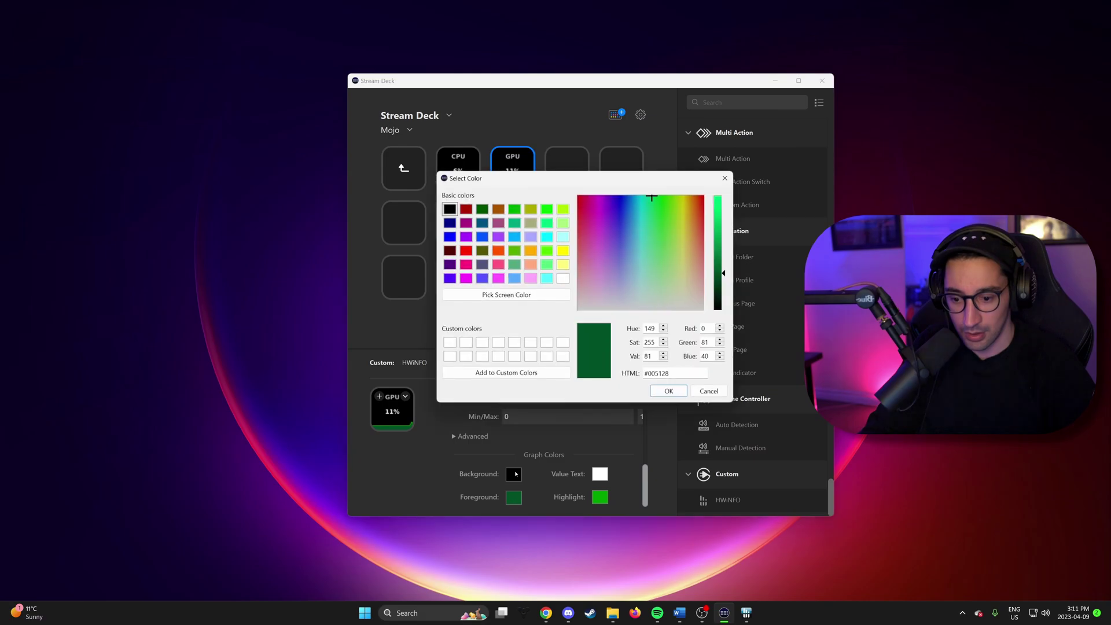
{"action": "left_click", "coordinate": [451, 223]}
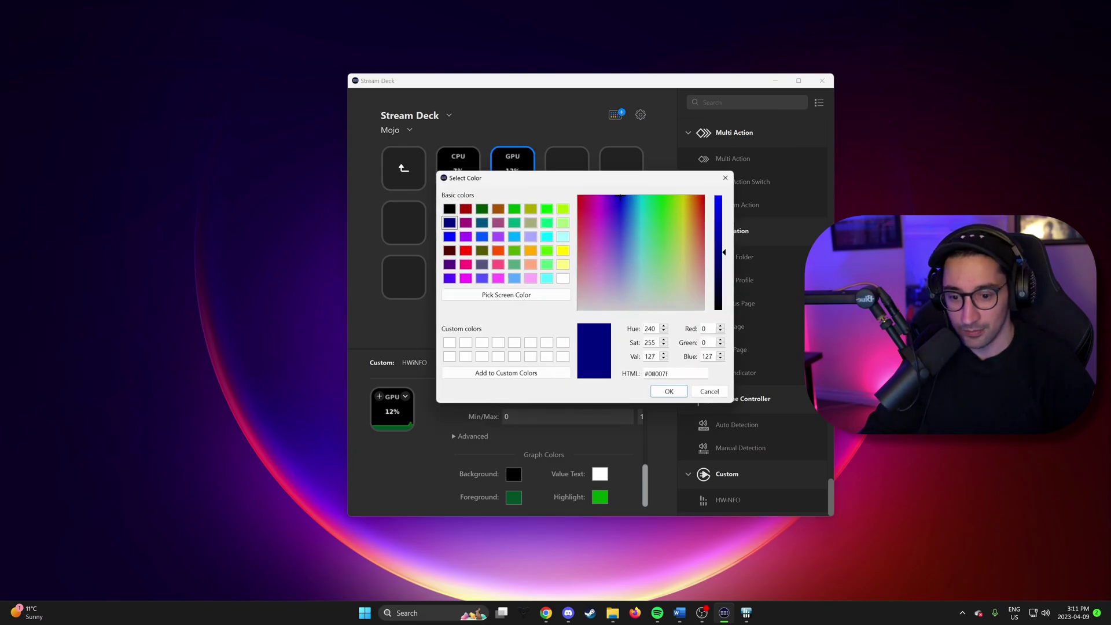
{"action": "key", "text": "Return"}
{"action": "left_click", "coordinate": [449, 236]}
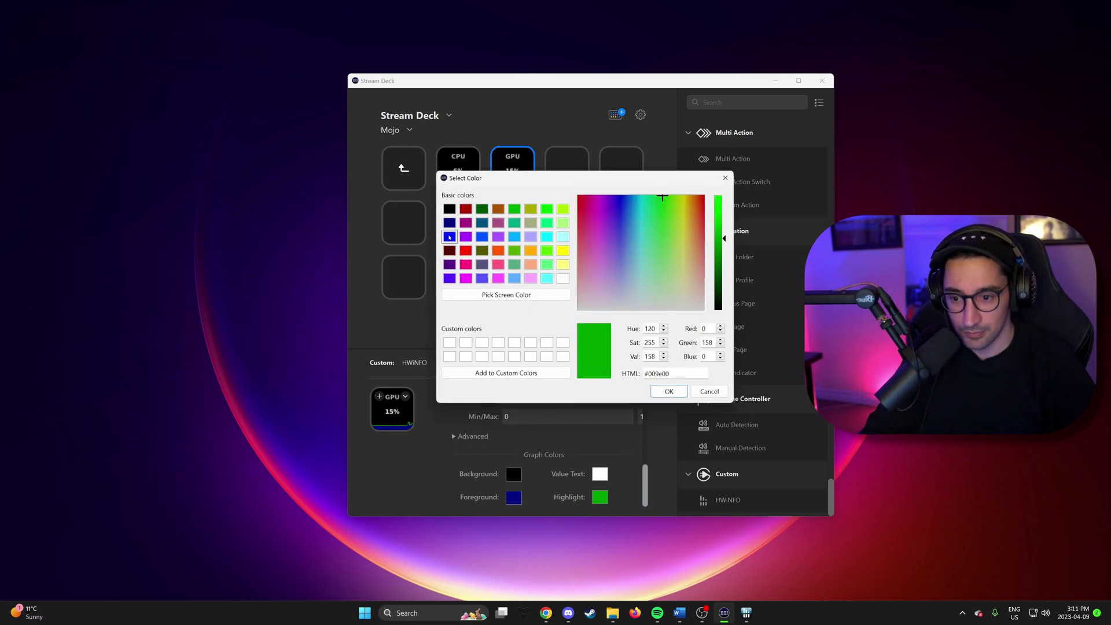
{"action": "left_click", "coordinate": [653, 392]}
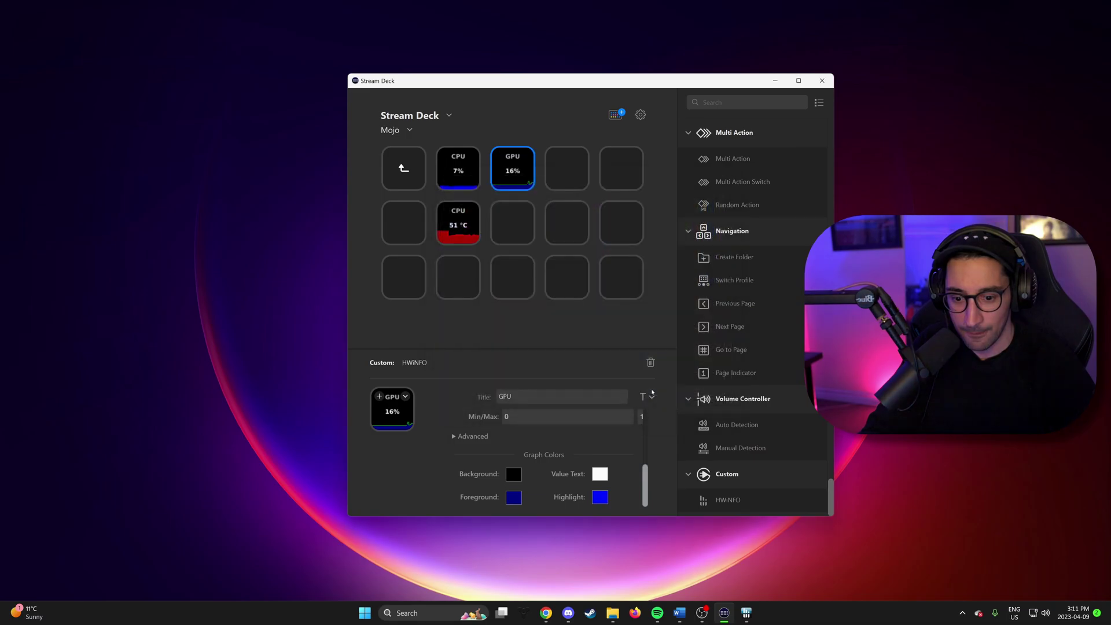
- Add an HWiNFO key titled GPU in row 2, column 3 showing the RTX 4090's GPU Temperature
{"action": "left_click", "coordinate": [508, 222]}
{"action": "left_click_drag", "start_coordinate": [727, 499], "coordinate": [519, 217]}
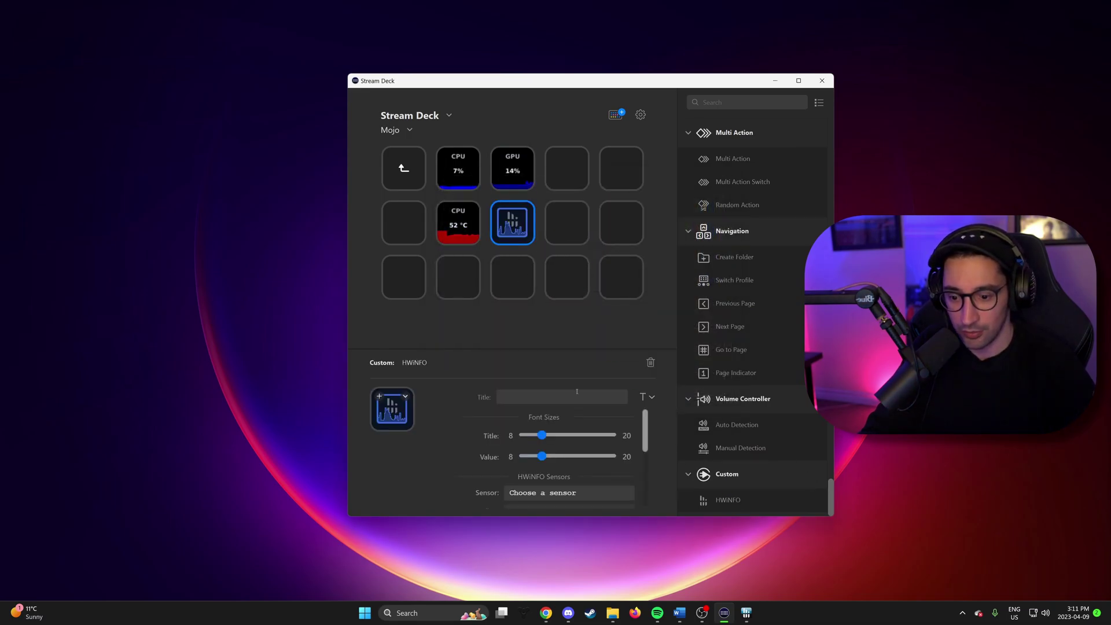
{"action": "type", "text": "GPU"}
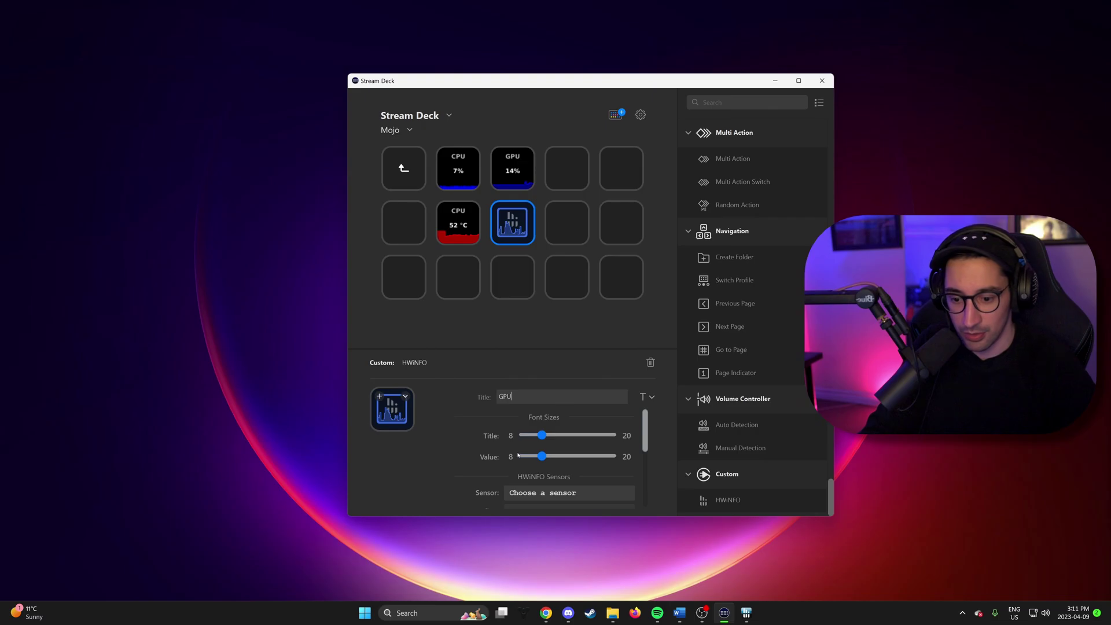
{"action": "left_click", "coordinate": [533, 492]}
{"action": "scroll", "coordinate": [579, 353], "scroll_direction": "down", "scroll_amount": 5}
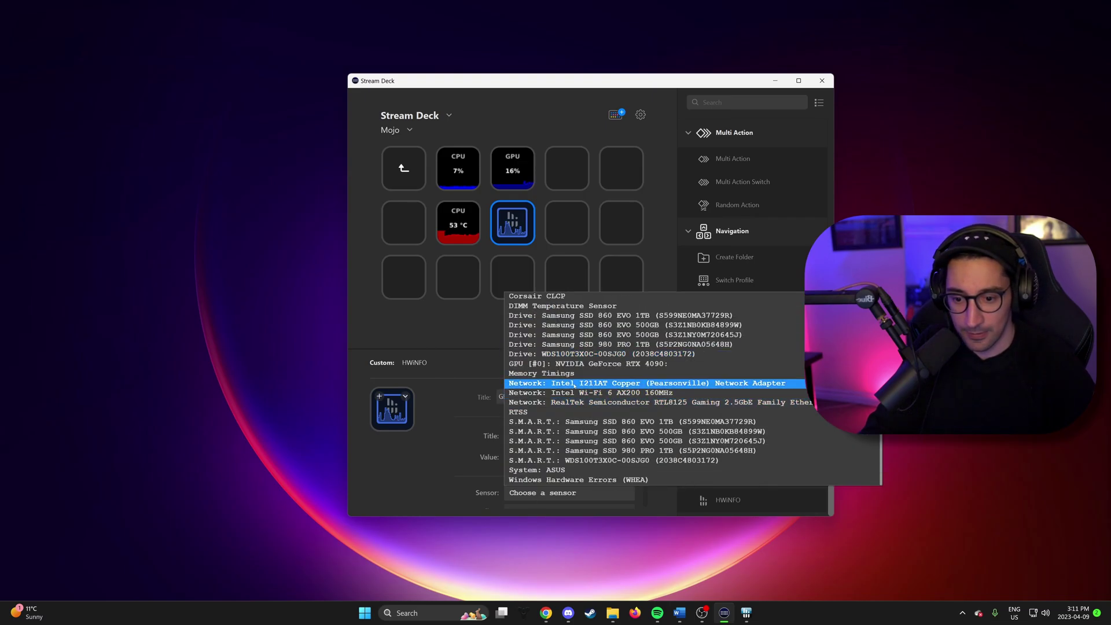
{"action": "left_click", "coordinate": [583, 368]}
{"action": "scroll", "coordinate": [572, 440], "scroll_direction": "down", "scroll_amount": 2}
{"action": "left_click", "coordinate": [570, 441]}
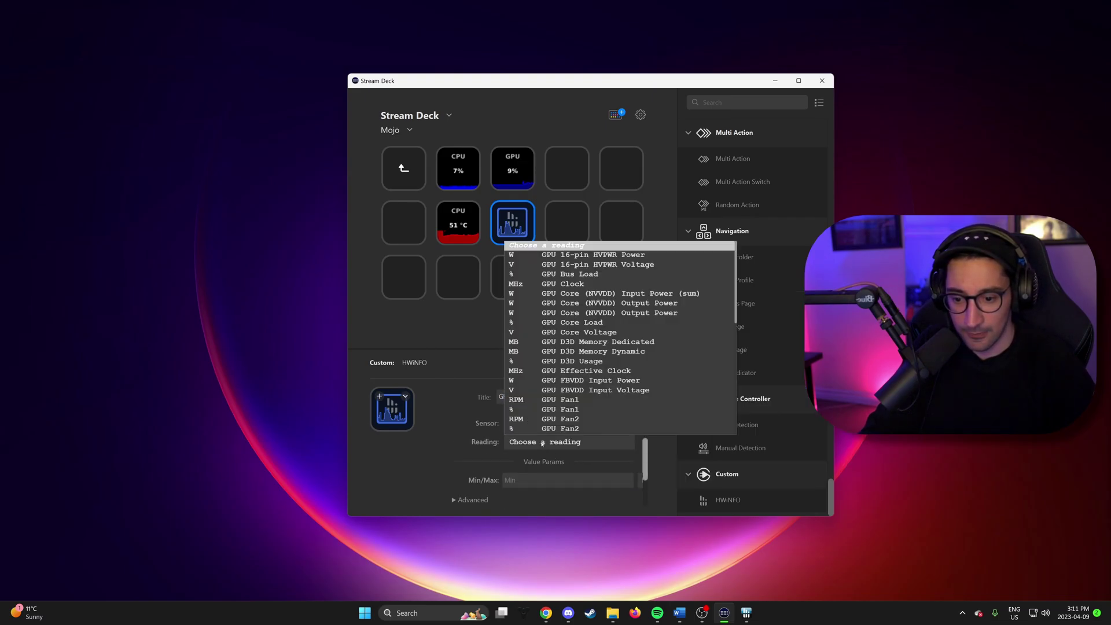
{"action": "scroll", "coordinate": [590, 362], "scroll_direction": "down", "scroll_amount": 1}
{"action": "scroll", "coordinate": [590, 363], "scroll_direction": "up", "scroll_amount": 1}
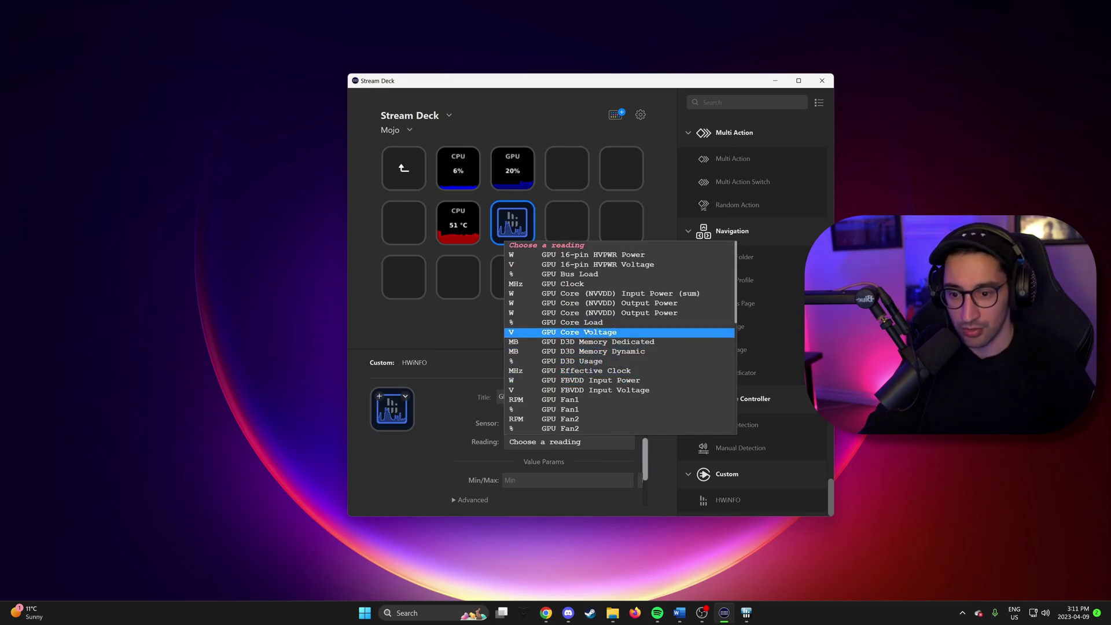
{"action": "scroll", "coordinate": [595, 338], "scroll_direction": "down", "scroll_amount": 5}
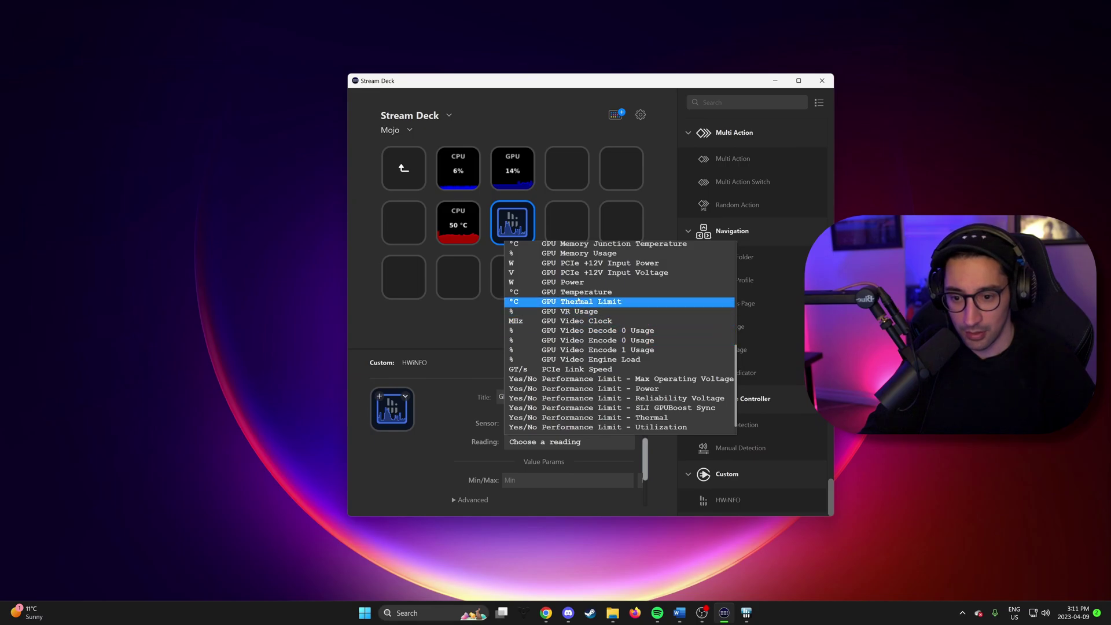
{"action": "left_click", "coordinate": [530, 291]}
- Clear the old graph maximum of 63
{"action": "scroll", "coordinate": [544, 463], "scroll_direction": "down", "scroll_amount": 1}
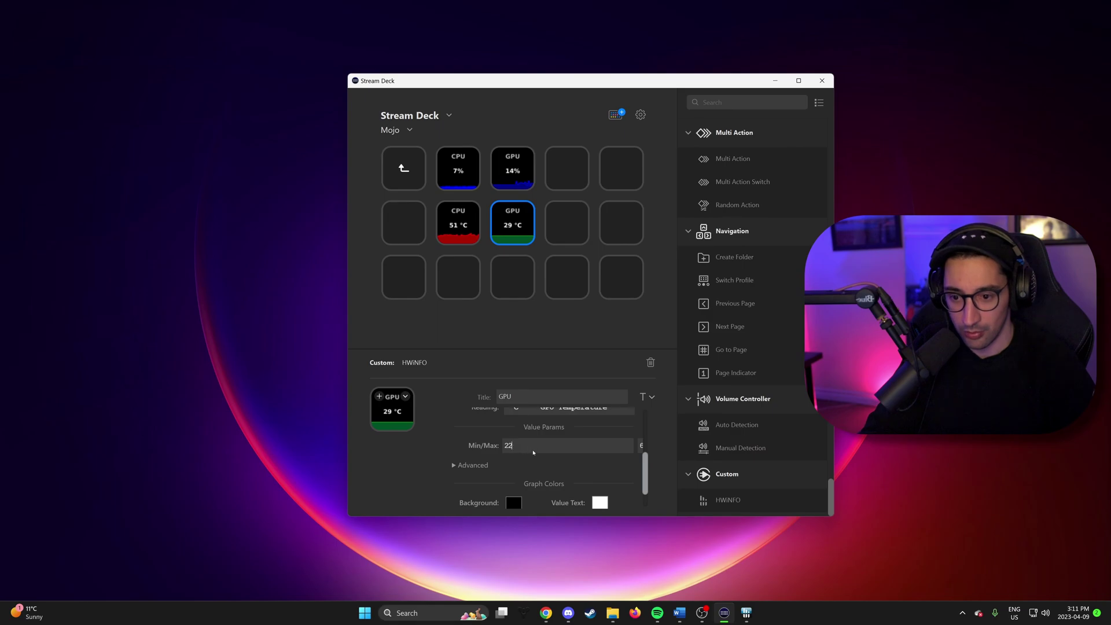
{"action": "key", "text": "Tab"}
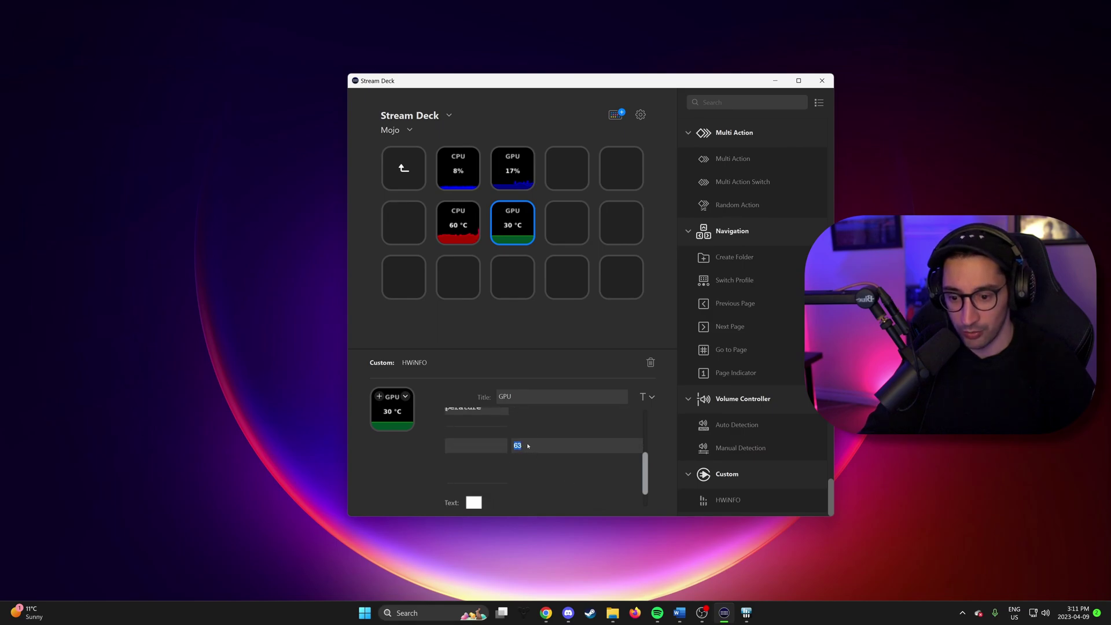
{"action": "key", "text": "BackSpace"}
- Set the graph maximum to 70 and colour it with a dark red foreground and bright red highlight
{"action": "type", "text": "7"}
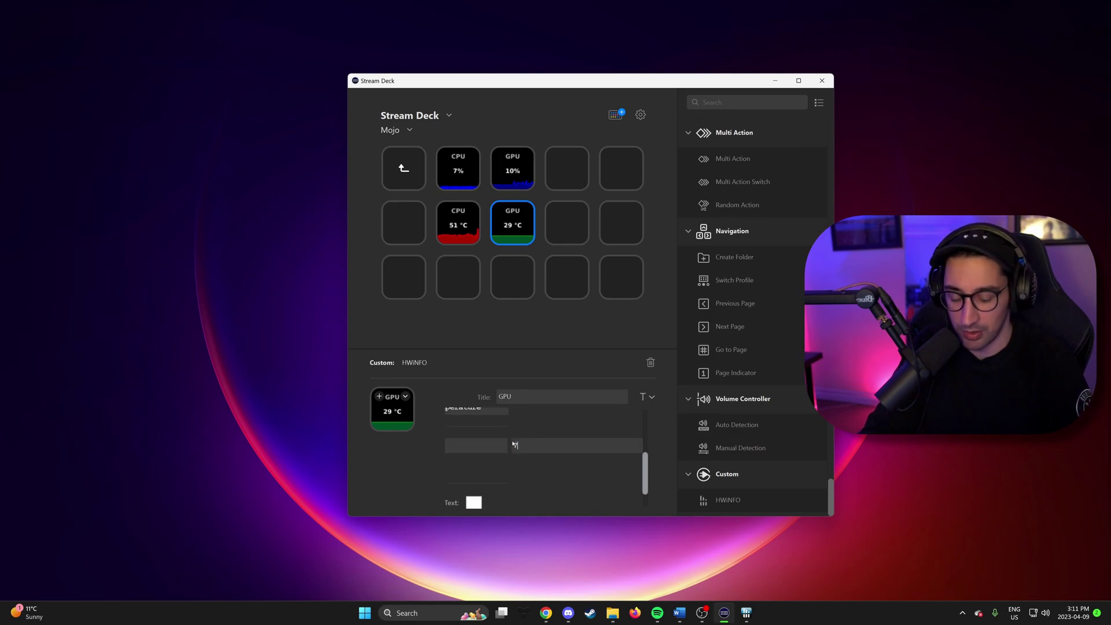
{"action": "type", "text": "0"}
{"action": "left_click", "coordinate": [529, 479]}
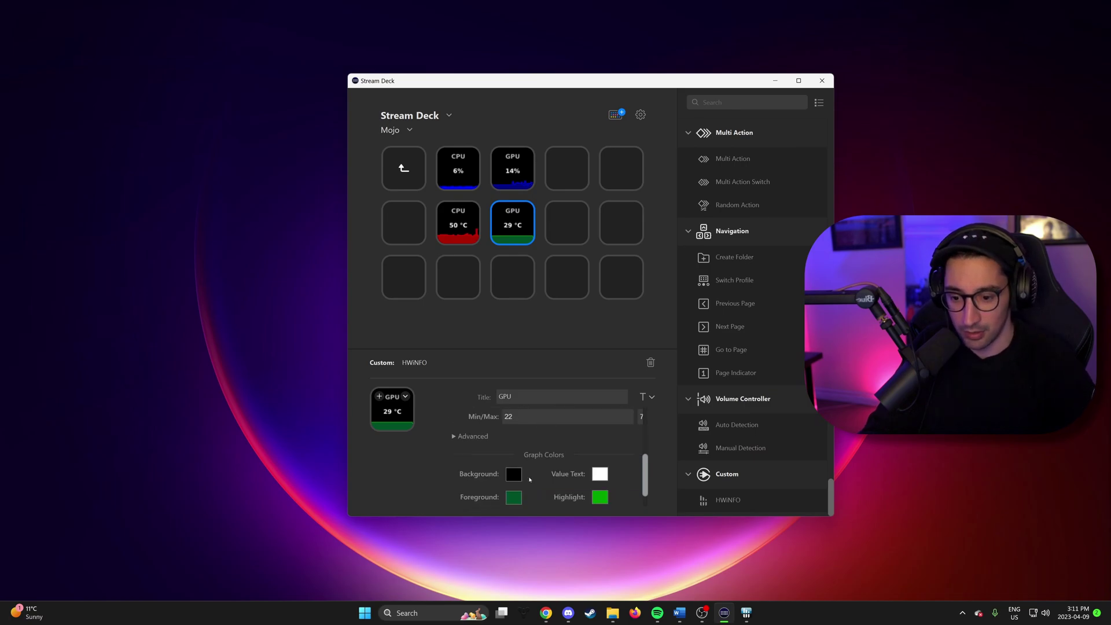
{"action": "left_click", "coordinate": [514, 497]}
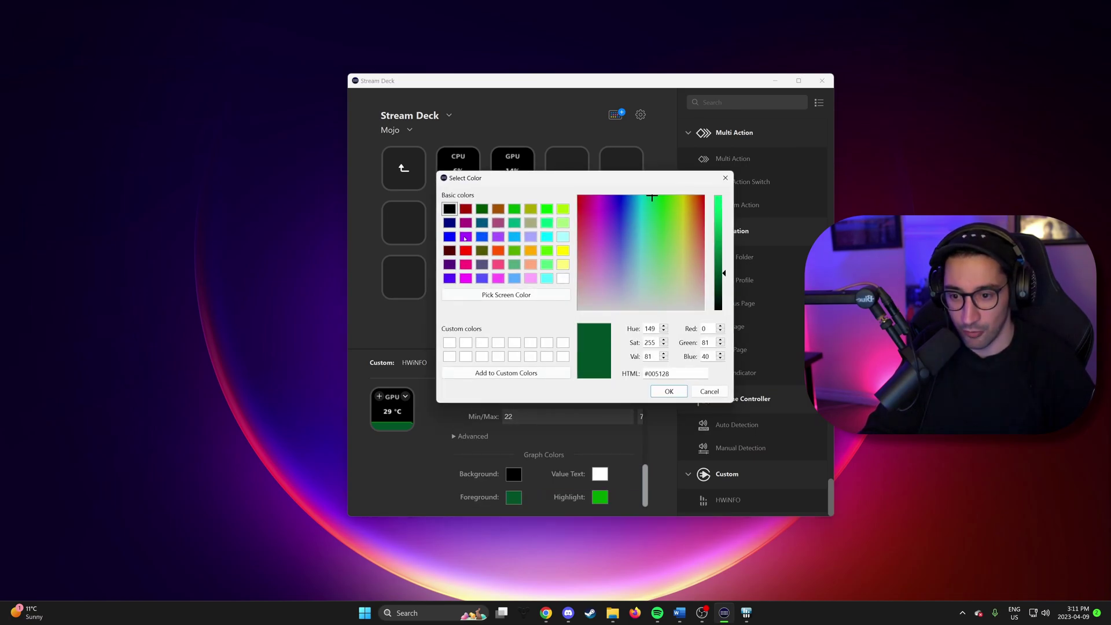
{"action": "left_click", "coordinate": [466, 208]}
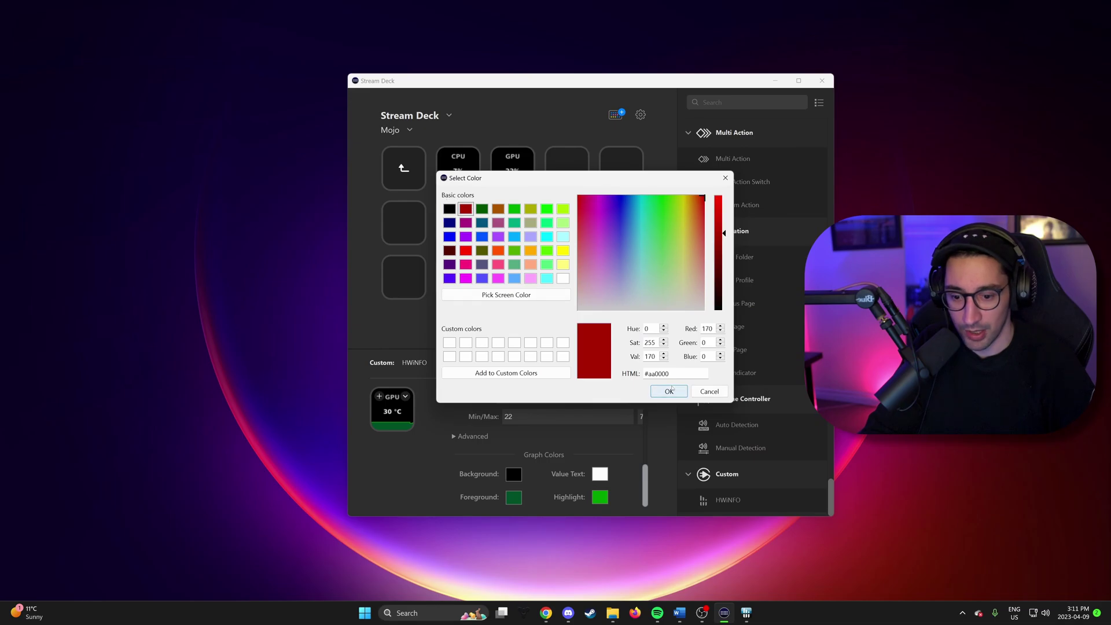
{"action": "left_click", "coordinate": [669, 391]}
{"action": "left_click", "coordinate": [600, 498]}
{"action": "left_click", "coordinate": [471, 251]}
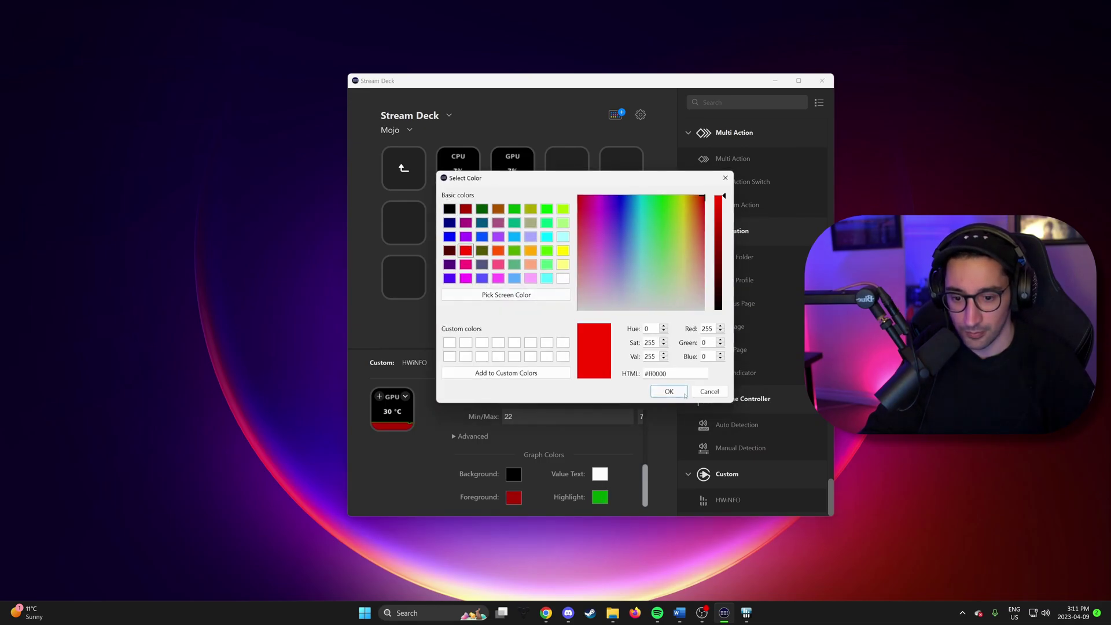
{"action": "left_click", "coordinate": [669, 391]}
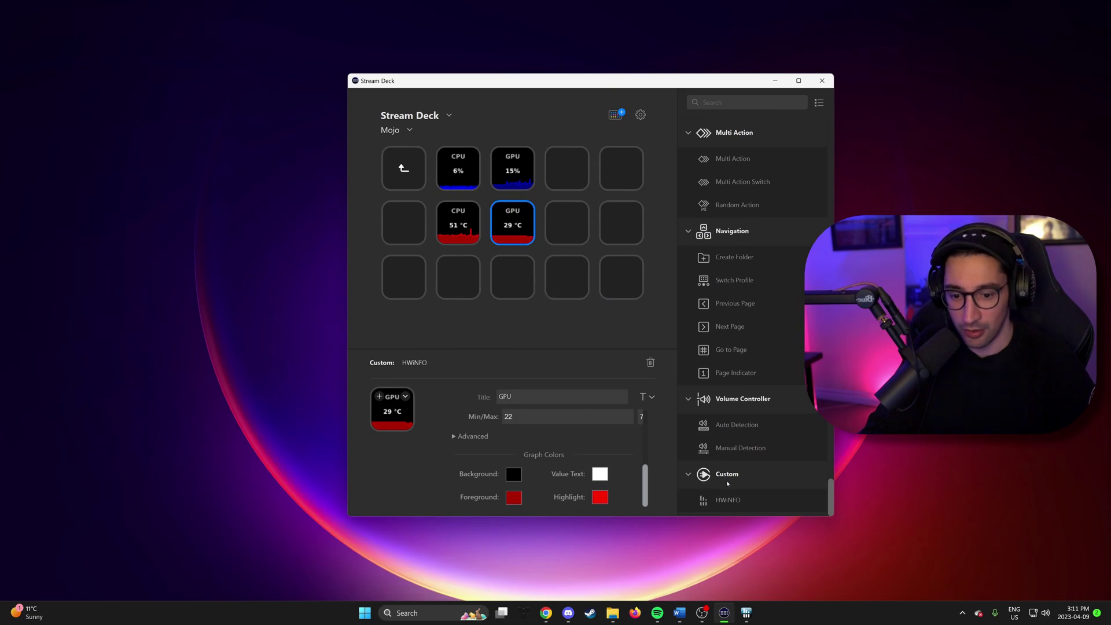
- Add an HWiNFO key in row 3, column 3 and title it PWR
{"action": "left_click_drag", "start_coordinate": [746, 507], "coordinate": [512, 277]}
{"action": "left_click", "coordinate": [553, 394]}
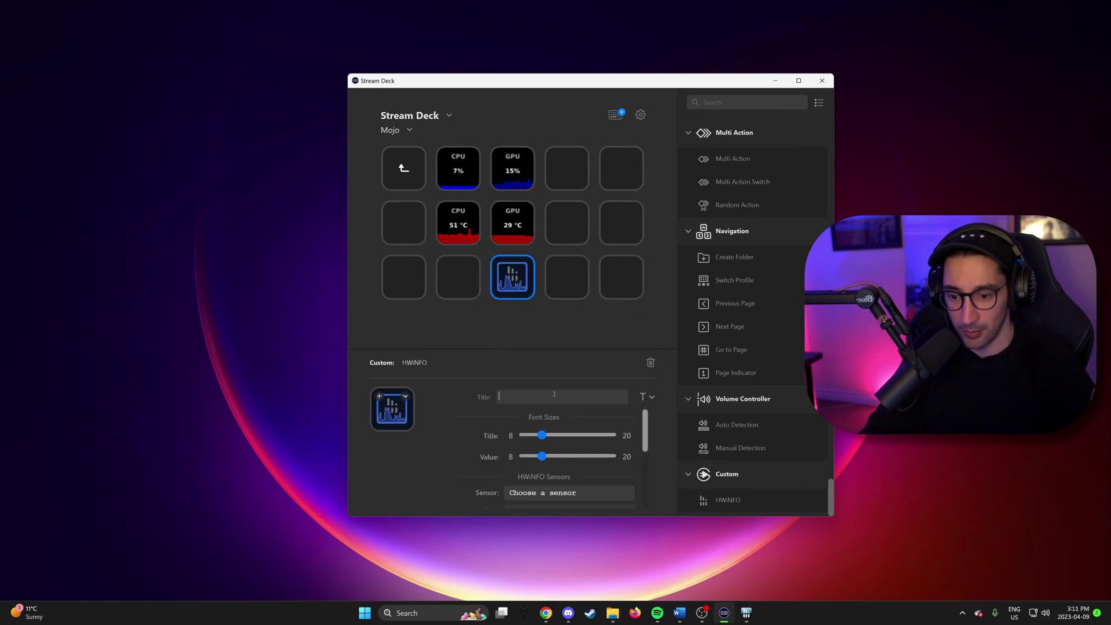
{"action": "type", "text": "GPU"}
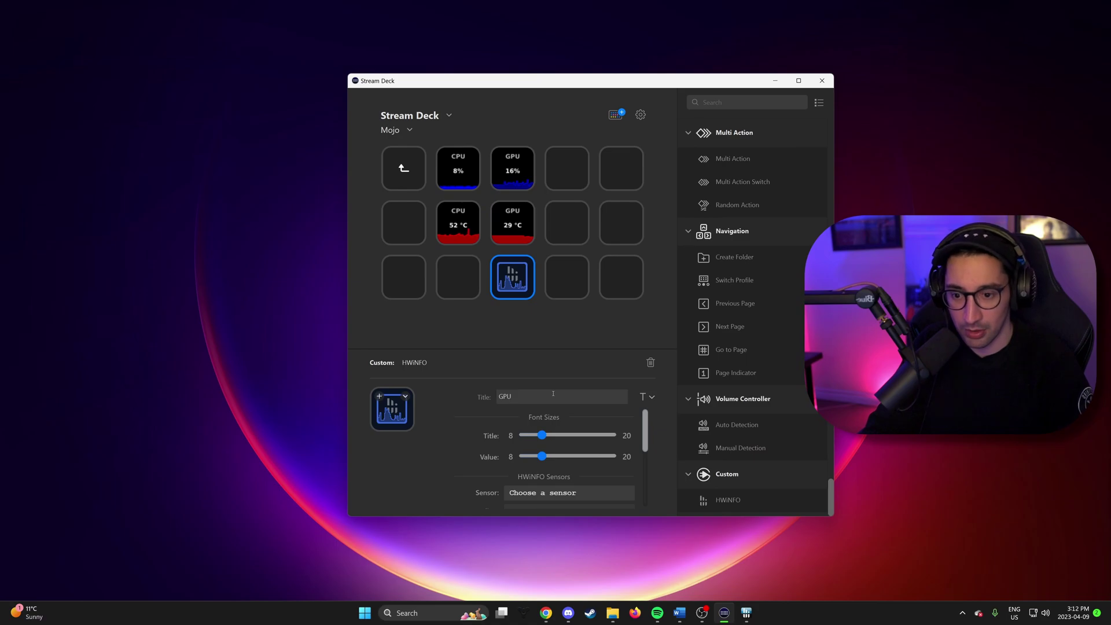
{"action": "key", "text": "BackSpace"}
{"action": "key", "text": "BackSpace"}
{"action": "key", "text": "BackSpace"}
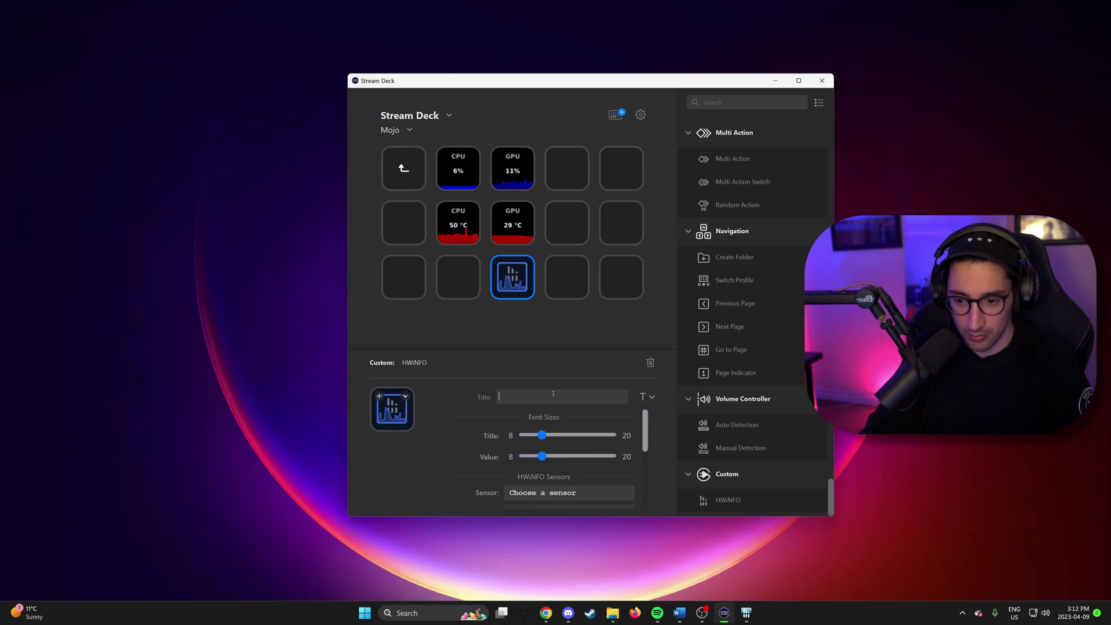
{"action": "type", "text": "Wattage"}
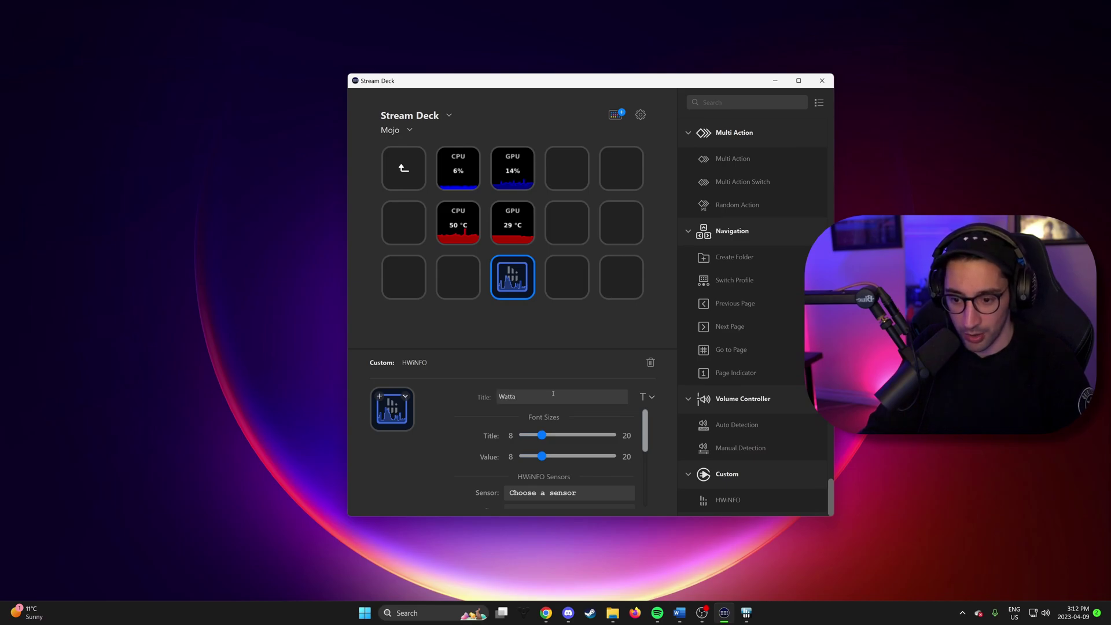
{"action": "key", "text": "BackSpace"}
{"action": "key", "text": "BackSpace"}
{"action": "key", "text": "BackSpace"}
{"action": "key", "text": "BackSpace"}
{"action": "key", "text": "BackSpace"}
{"action": "key", "text": "BackSpace"}
{"action": "key", "text": "BackSpace"}
{"action": "type", "text": "P"}
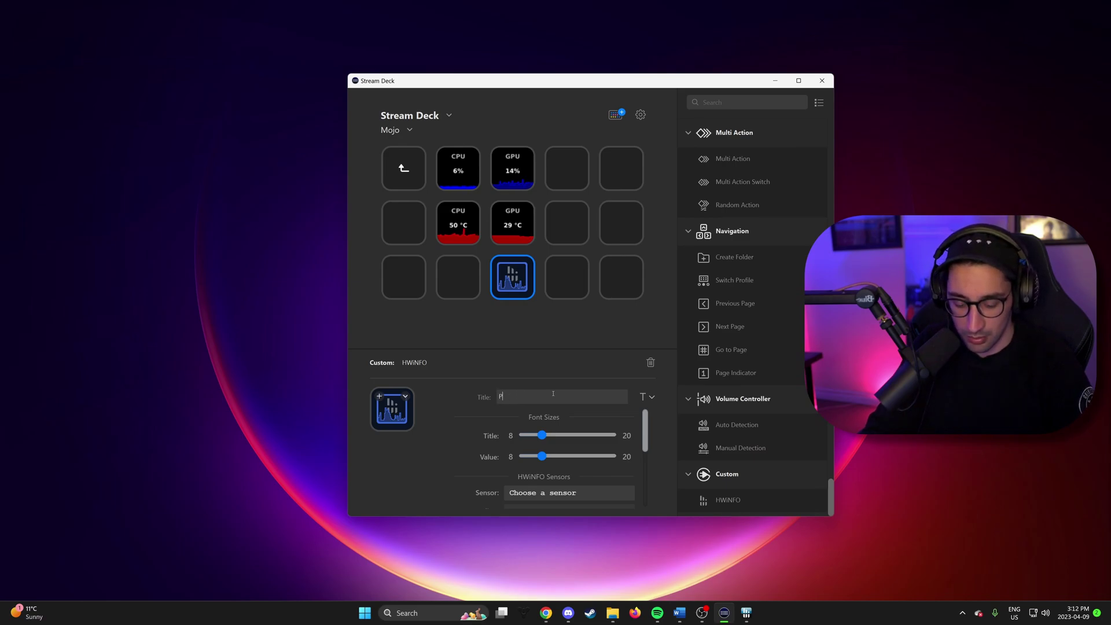
{"action": "type", "text": "WR"}
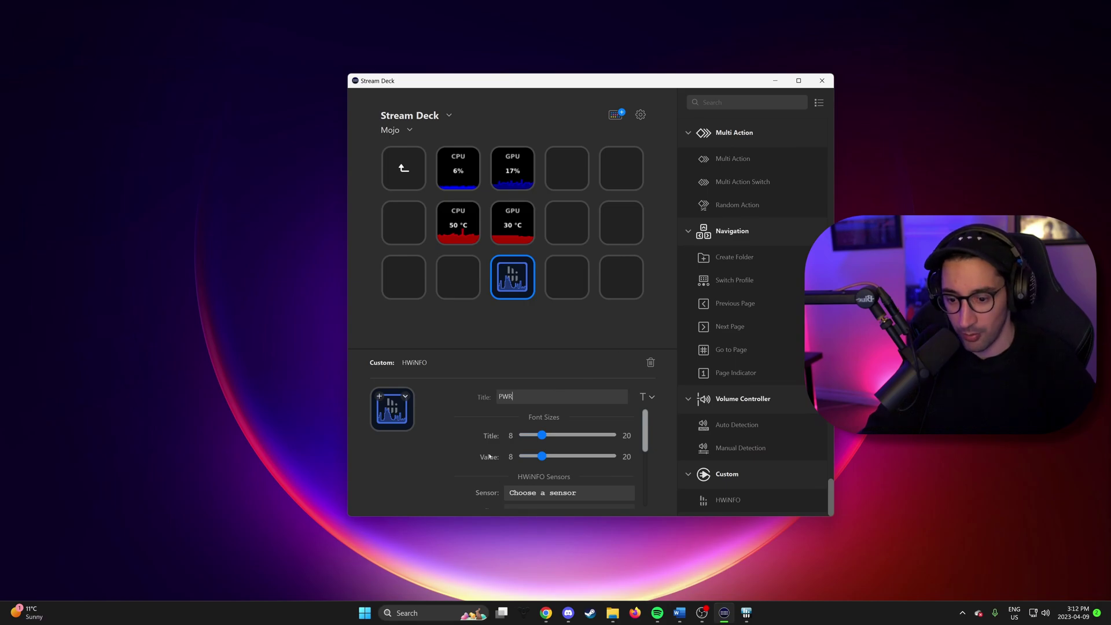
- Set its sensor to the RTX 4090 and its reading to GPU 16-pin HVPWR Power
{"action": "left_click", "coordinate": [544, 458]}
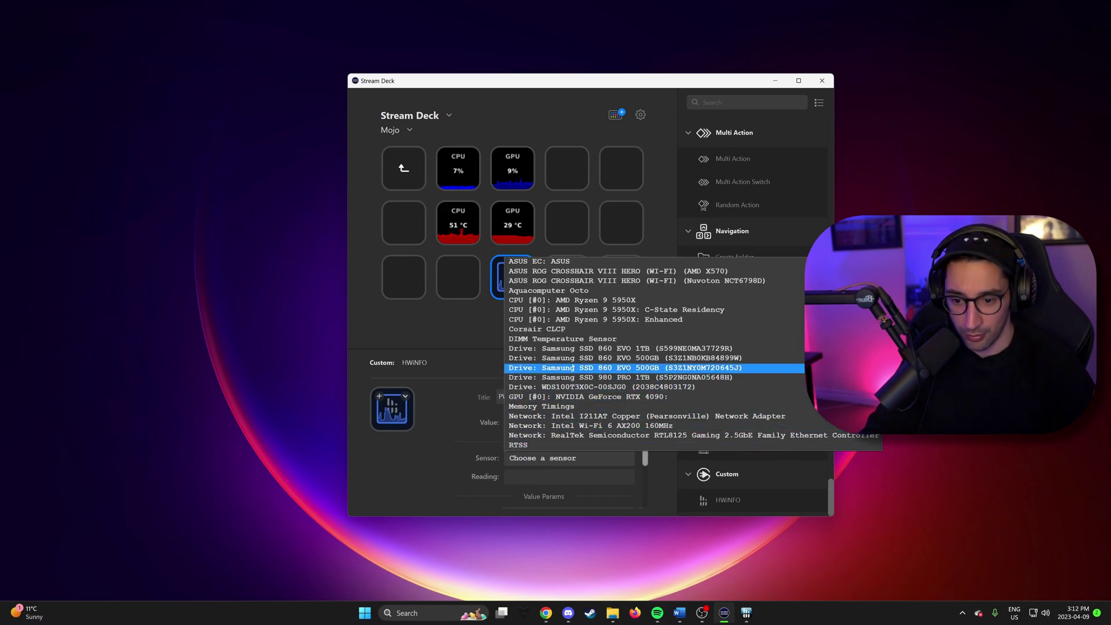
{"action": "left_click", "coordinate": [573, 396]}
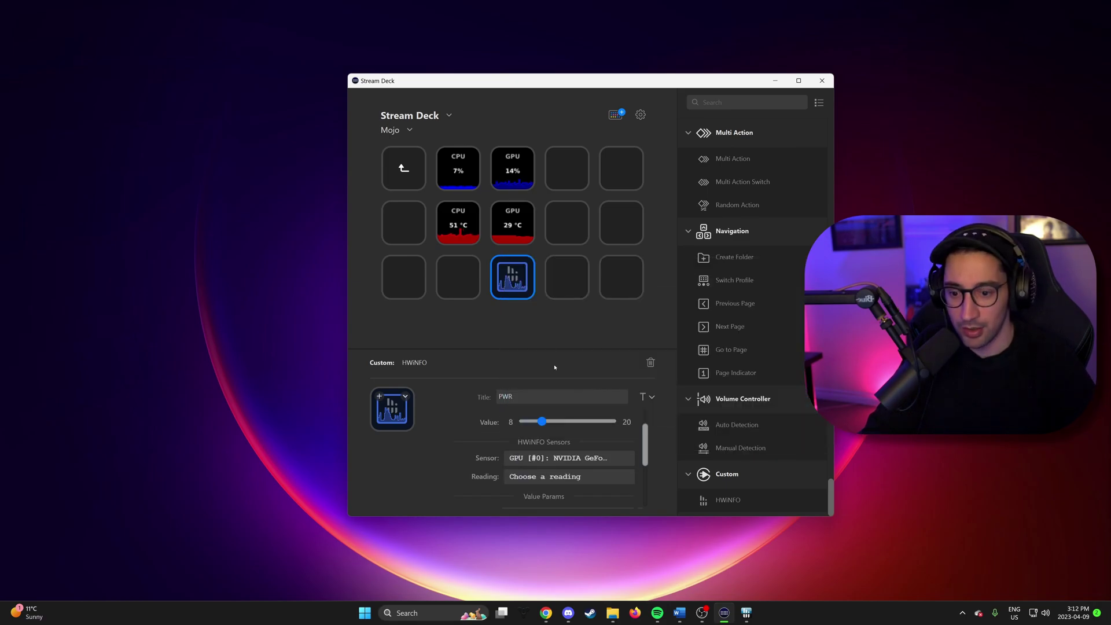
{"action": "left_click", "coordinate": [573, 476]}
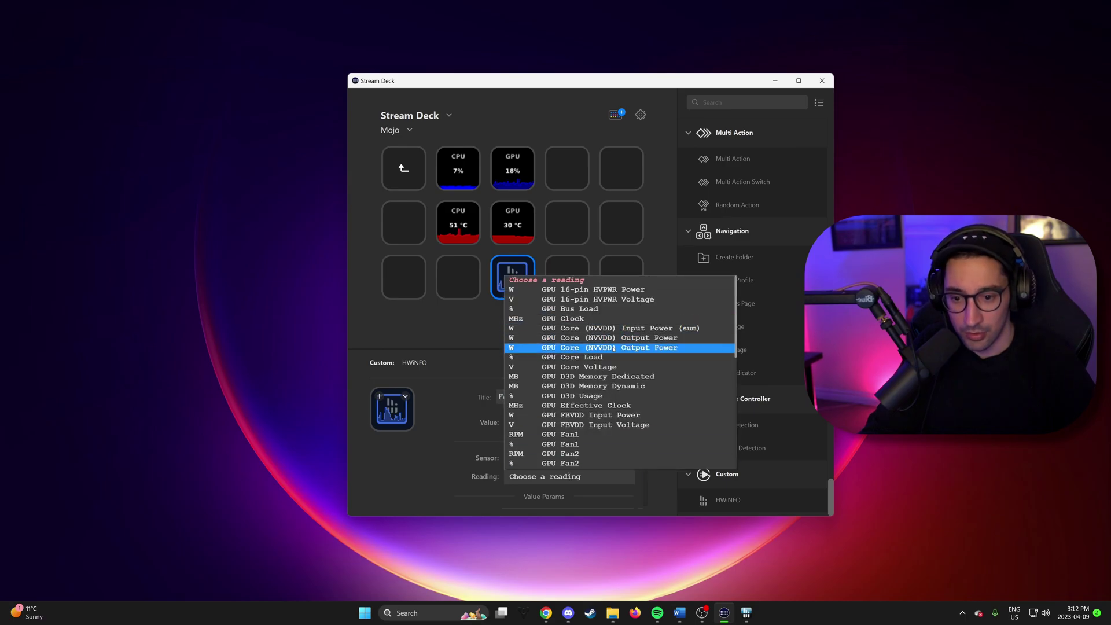
{"action": "scroll", "coordinate": [613, 354], "scroll_direction": "down", "scroll_amount": 5}
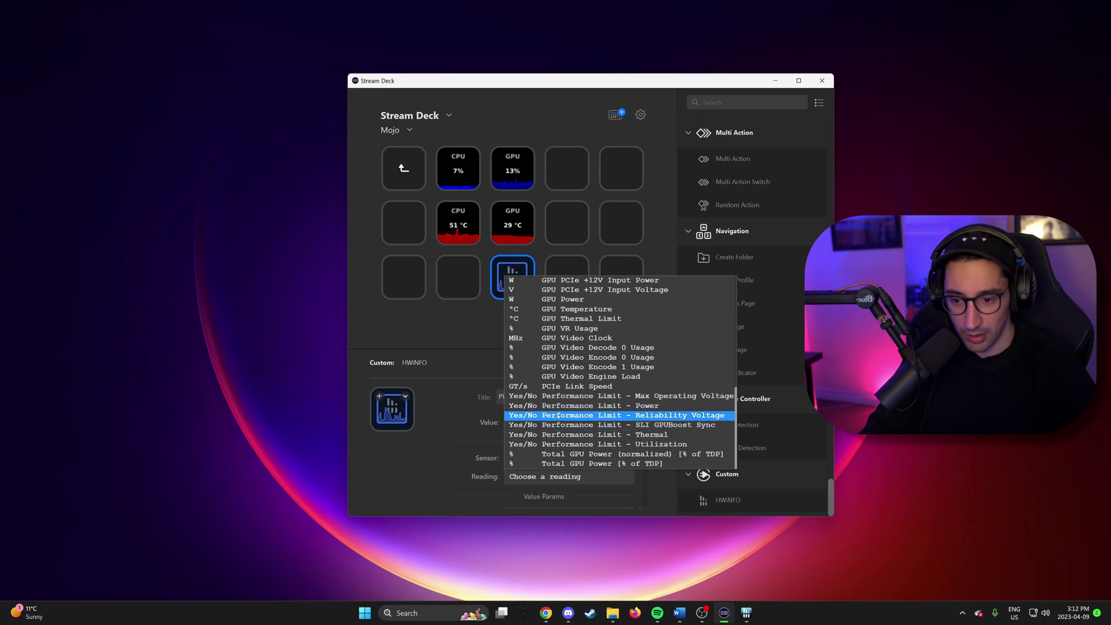
{"action": "scroll", "coordinate": [558, 415], "scroll_direction": "up", "scroll_amount": 2}
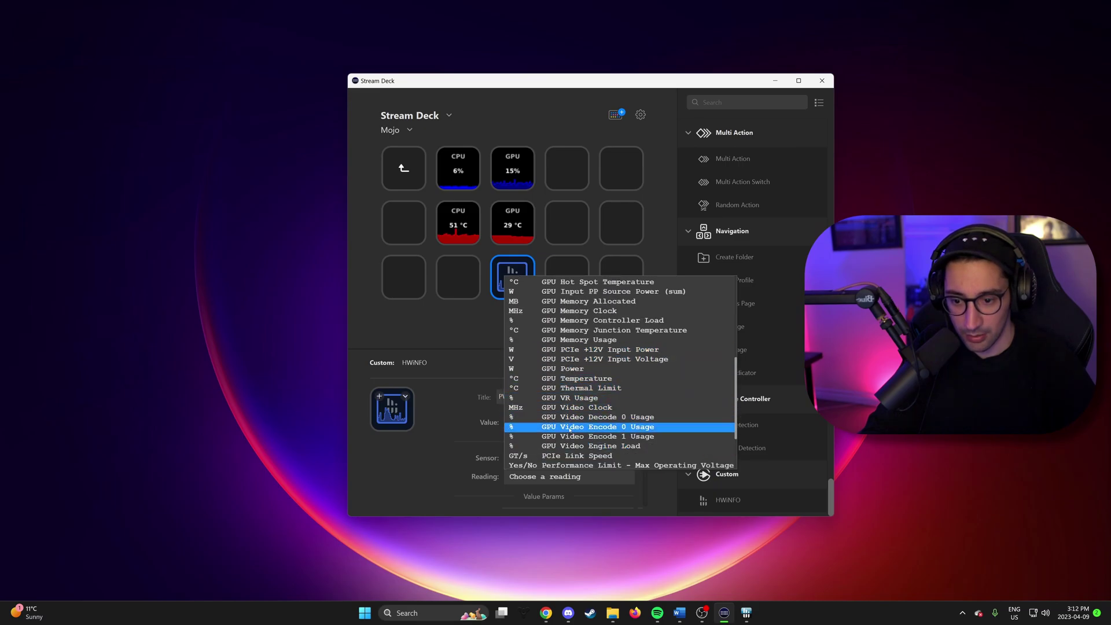
{"action": "scroll", "coordinate": [570, 426], "scroll_direction": "down", "scroll_amount": 2}
{"action": "scroll", "coordinate": [567, 417], "scroll_direction": "up", "scroll_amount": 3}
{"action": "scroll", "coordinate": [565, 336], "scroll_direction": "up", "scroll_amount": 5}
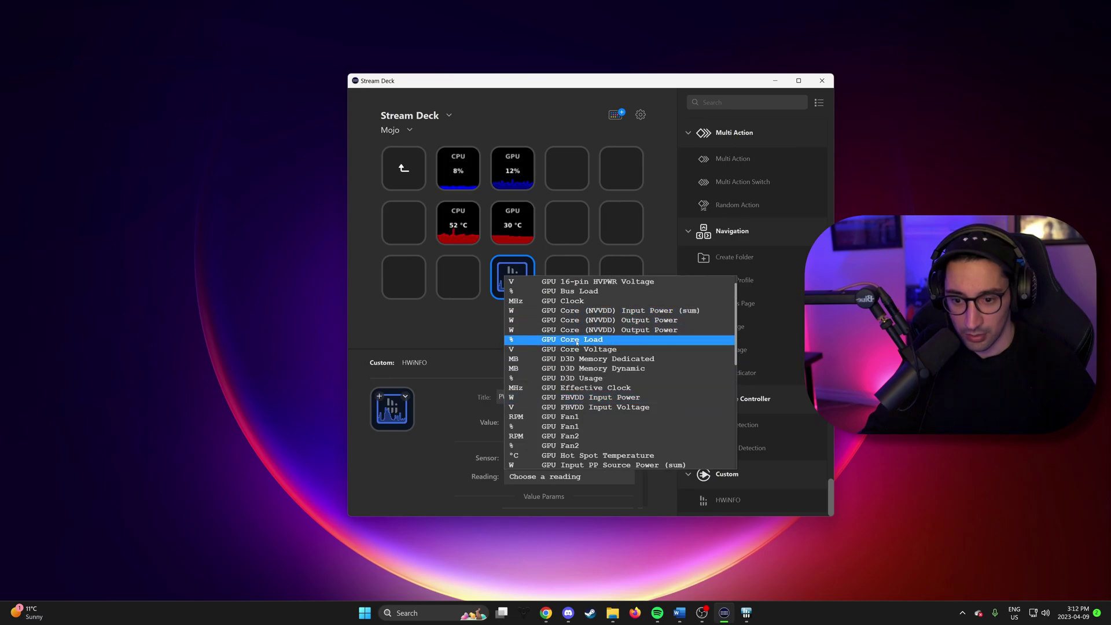
{"action": "scroll", "coordinate": [568, 338], "scroll_direction": "up", "scroll_amount": 1}
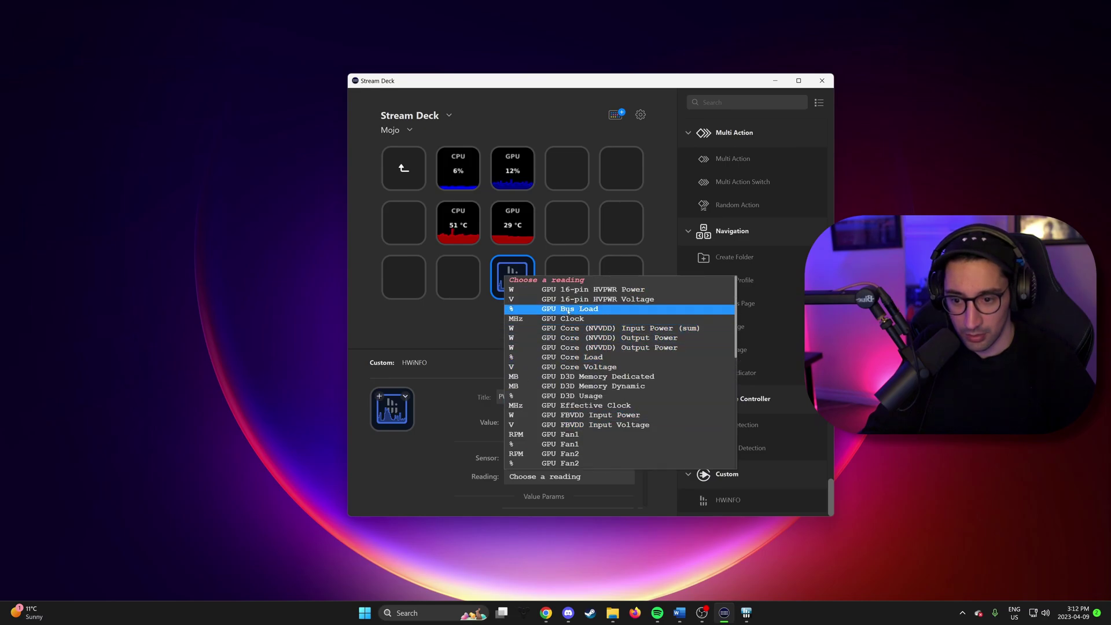
{"action": "left_click", "coordinate": [590, 290]}
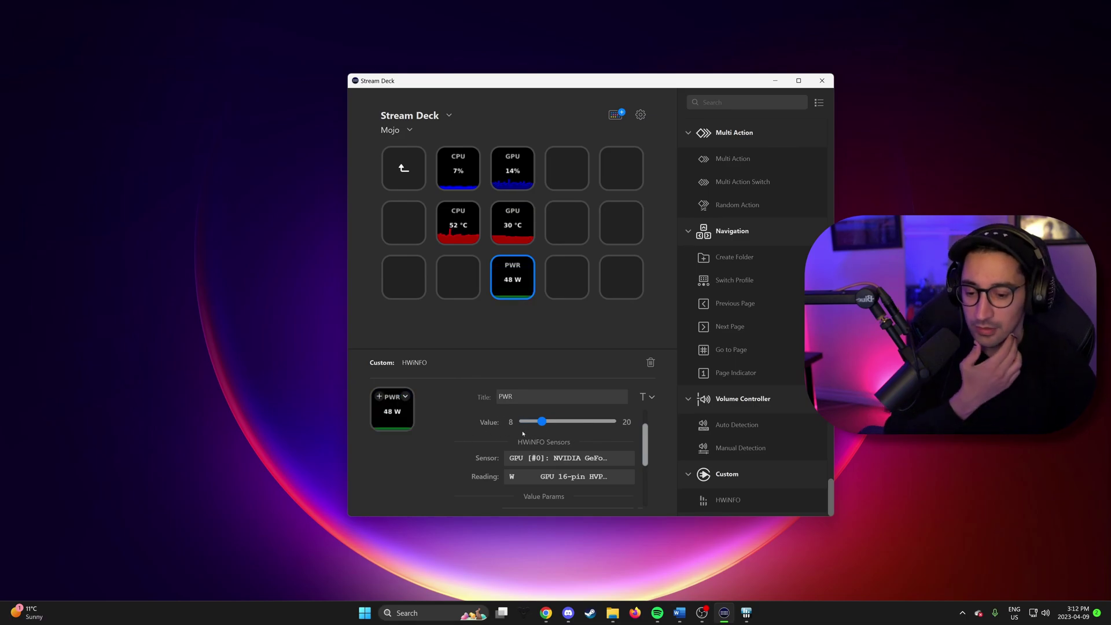
- Set the PWR key's graph range to 10–600
{"action": "scroll", "coordinate": [550, 434], "scroll_direction": "down", "scroll_amount": 2}
{"action": "left_click", "coordinate": [531, 416]}
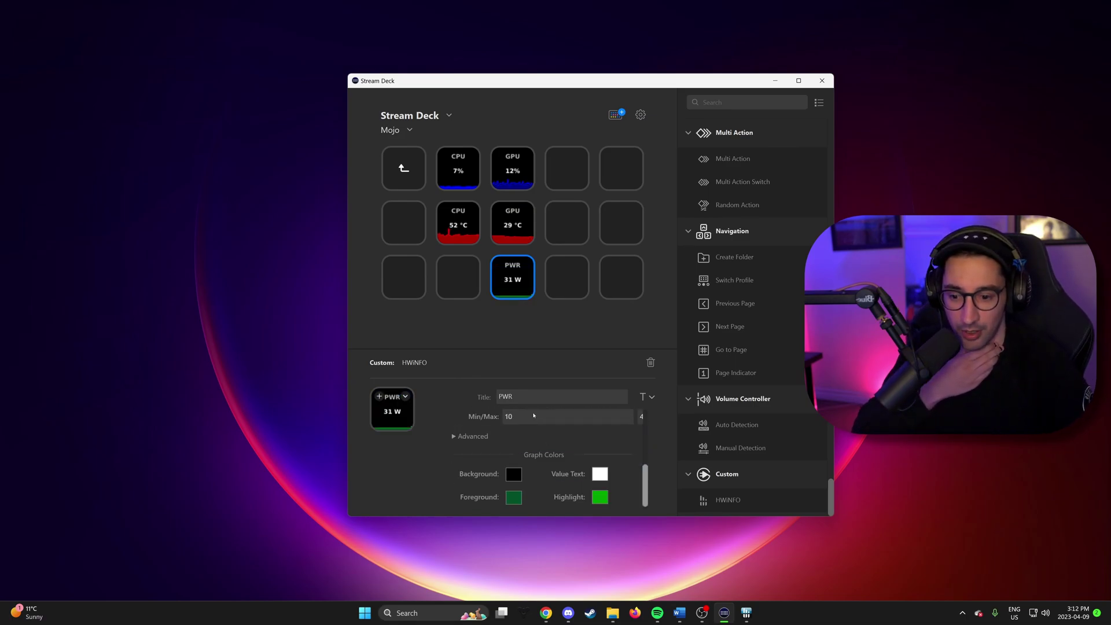
{"action": "key", "text": "Tab"}
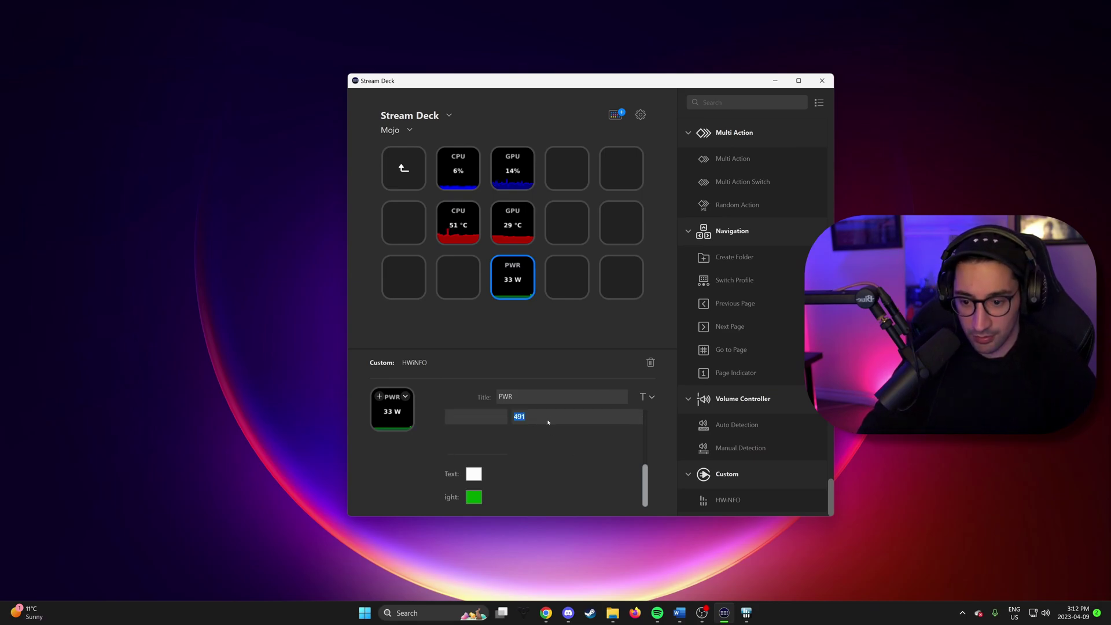
{"action": "type", "text": "600"}
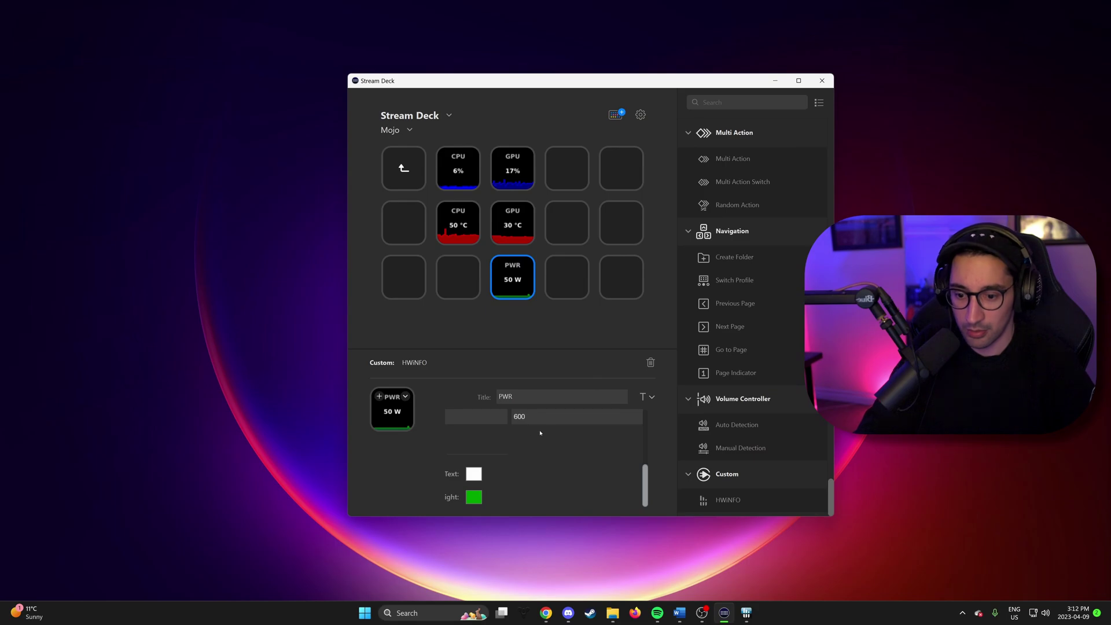
{"action": "scroll", "coordinate": [482, 479], "scroll_direction": "up", "scroll_amount": 2}
{"action": "scroll", "coordinate": [571, 467], "scroll_direction": "down", "scroll_amount": 5}
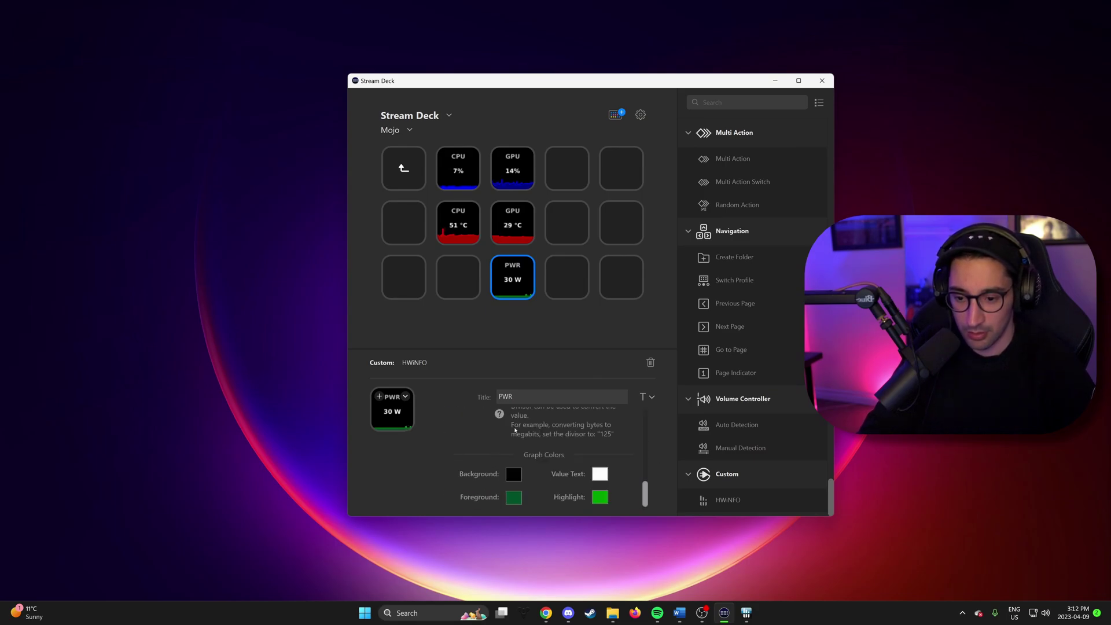
- Give the graph a yellow foreground and a light yellow highlight
{"action": "left_click", "coordinate": [513, 498]}
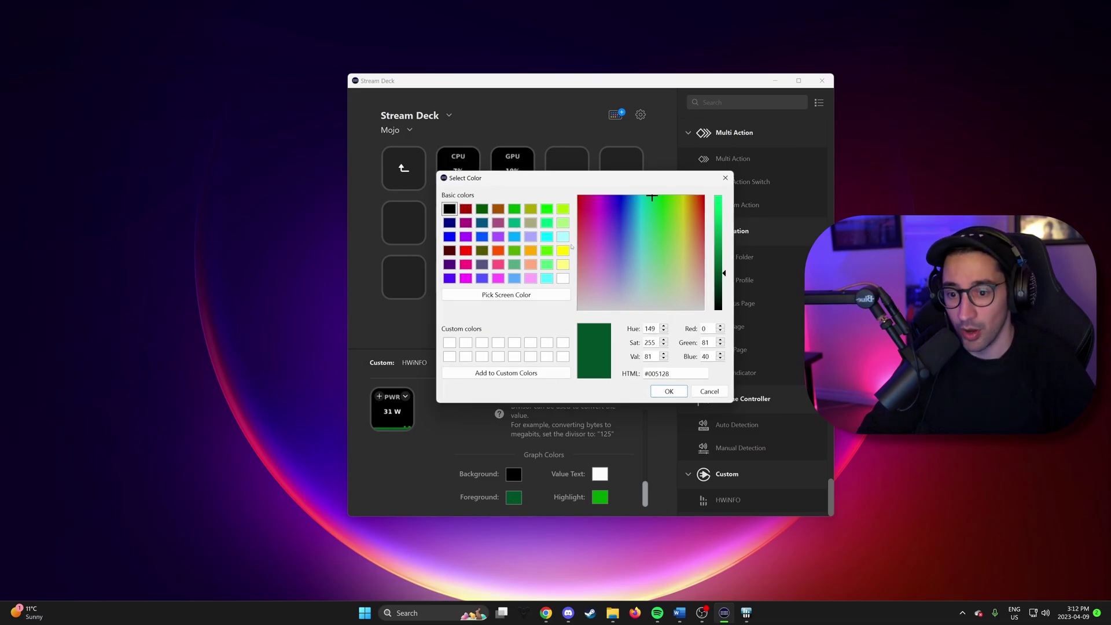
{"action": "left_click", "coordinate": [669, 391]}
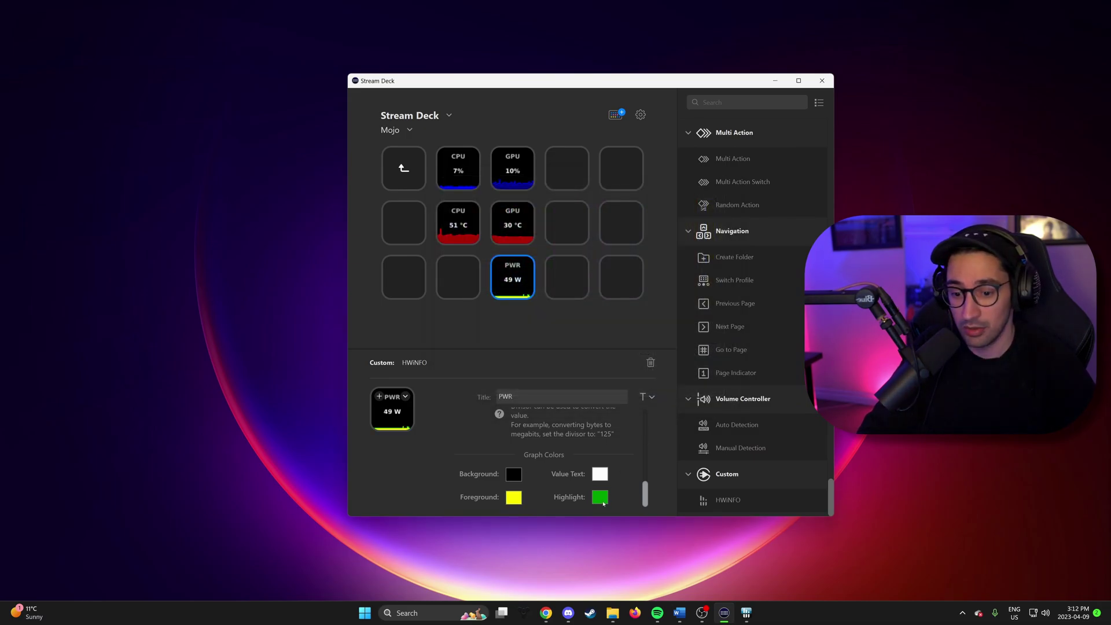
{"action": "left_click", "coordinate": [600, 497]}
{"action": "left_click", "coordinate": [564, 265]}
{"action": "key", "text": "Return"}
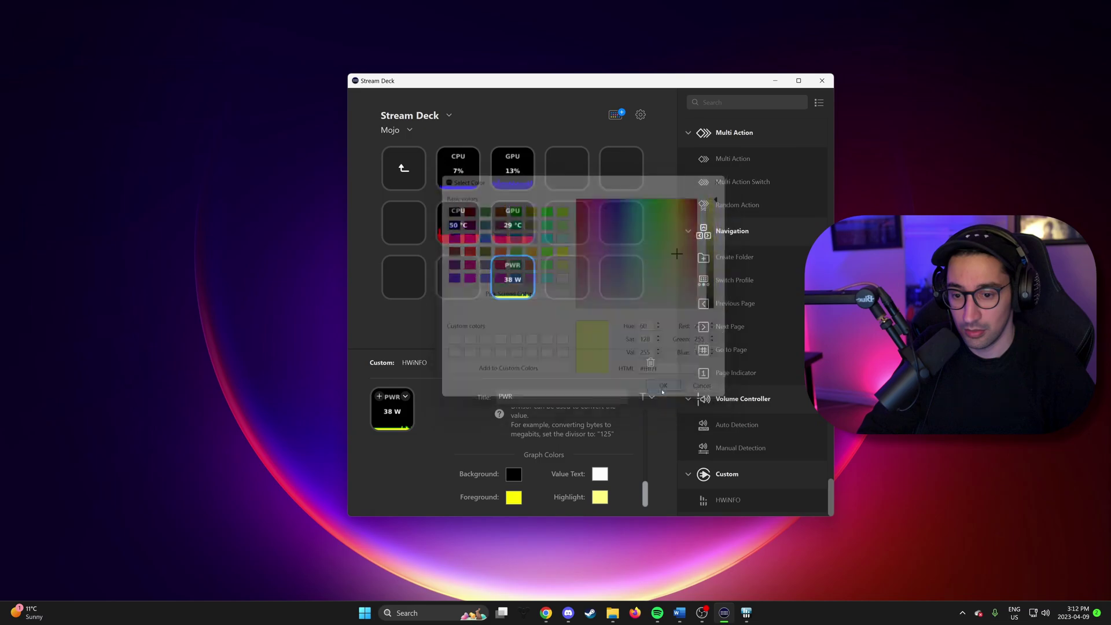